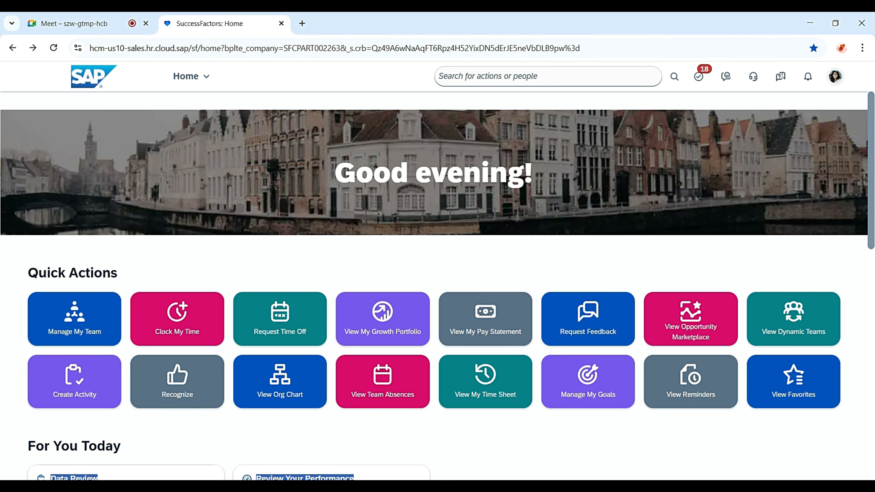
Step: Search the actions for "on job pay" and open Manage Organization, Pay and Job Structures
{"action": "left_click", "coordinate": [548, 77]}
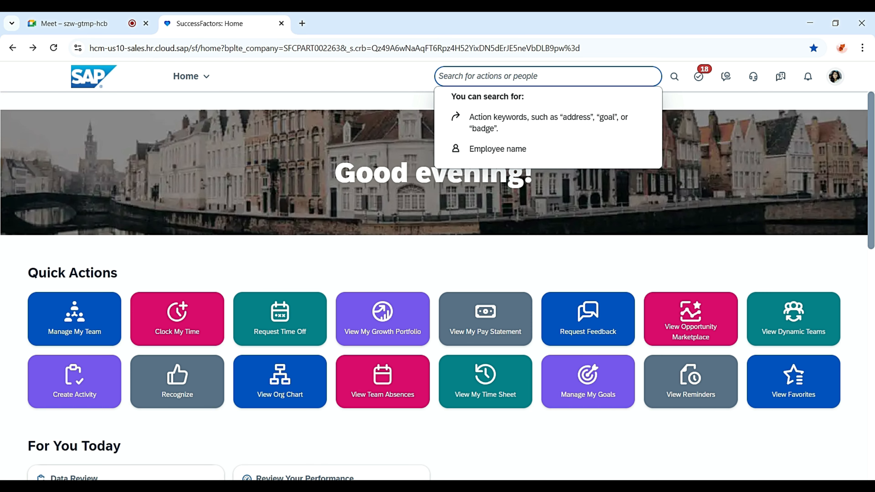
{"action": "type", "text": "on job"}
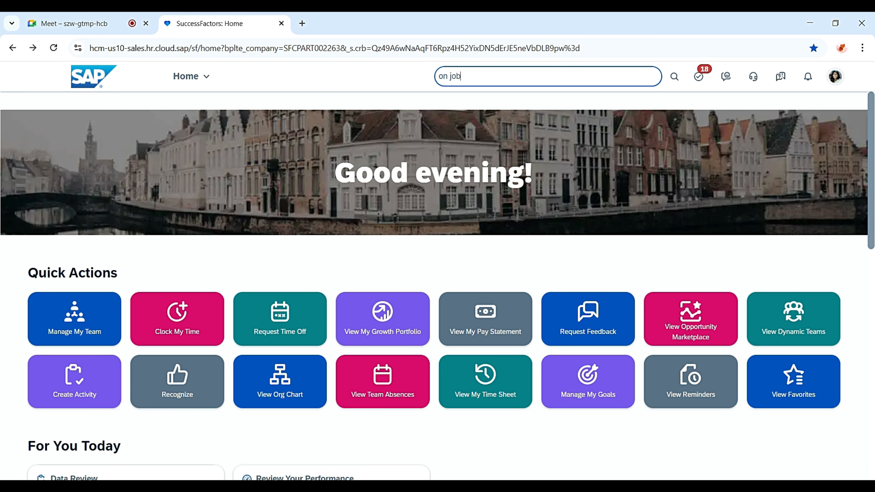
{"action": "type", "text": " pay"}
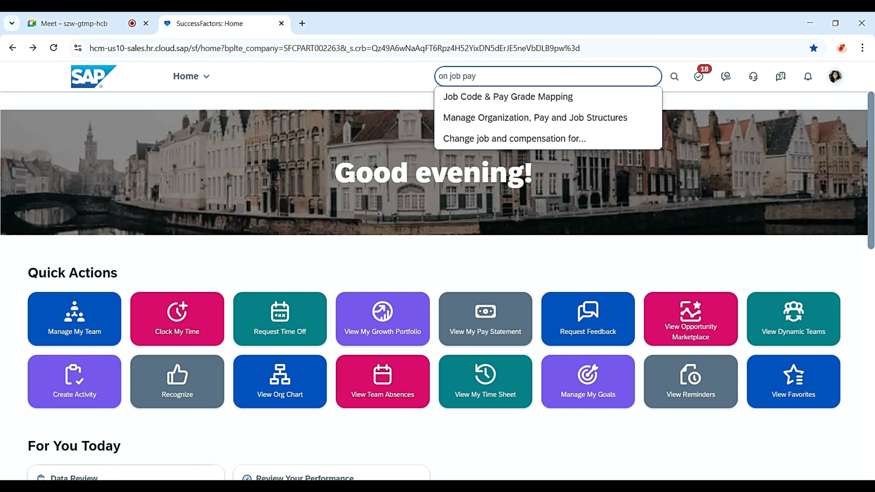
{"action": "key", "text": "Down"}
{"action": "key", "text": "Down"}
{"action": "key", "text": "Return"}
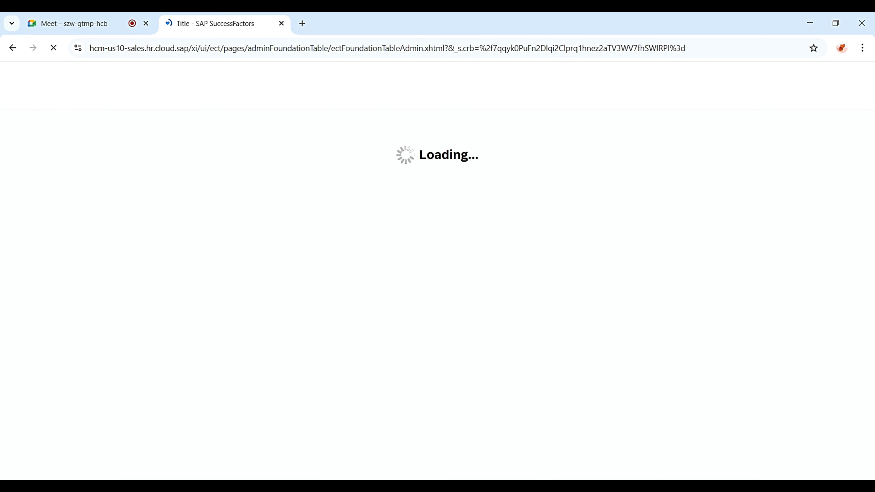
Step: Search the Workflow objects for "address" and open the Address Change (AddressChange) workflow
{"action": "left_click", "coordinate": [181, 142]}
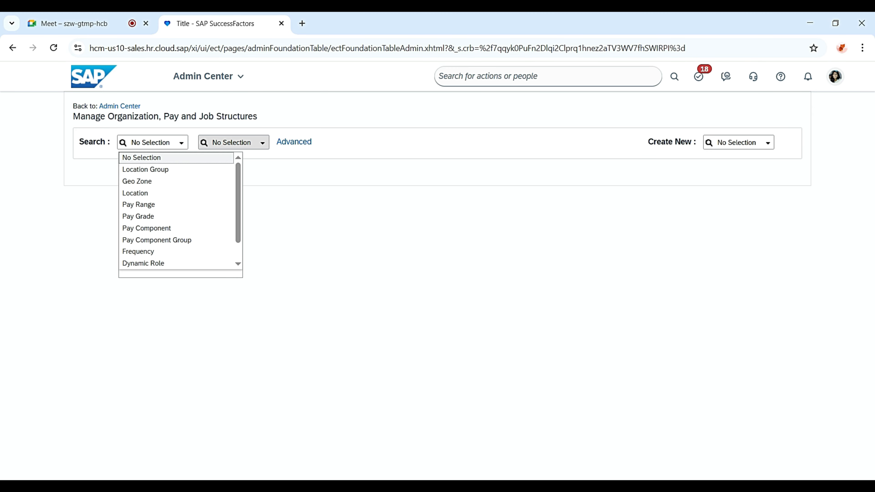
{"action": "scroll", "coordinate": [177, 240], "scroll_direction": "down", "scroll_amount": 1}
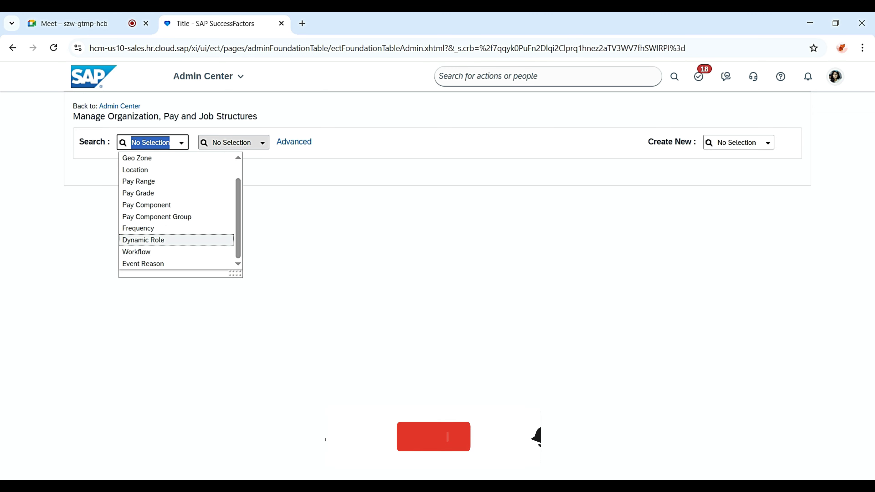
{"action": "left_click", "coordinate": [148, 253]}
{"action": "left_click", "coordinate": [252, 142]}
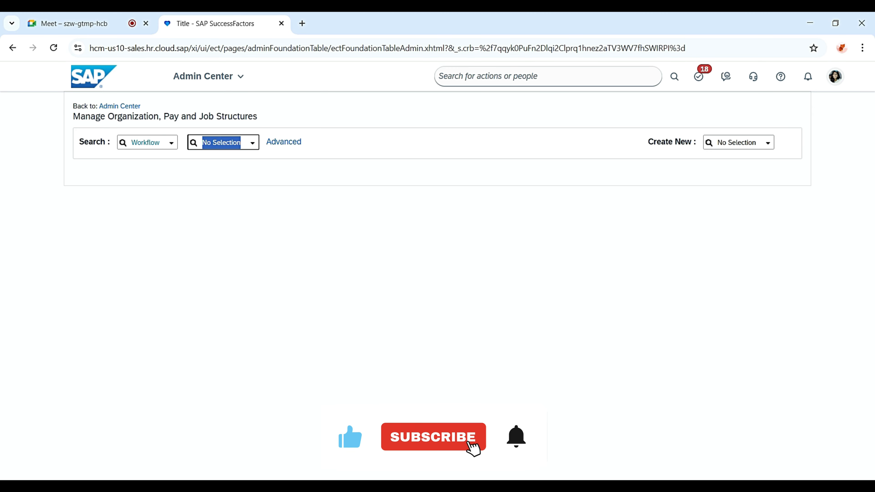
{"action": "type", "text": "add"}
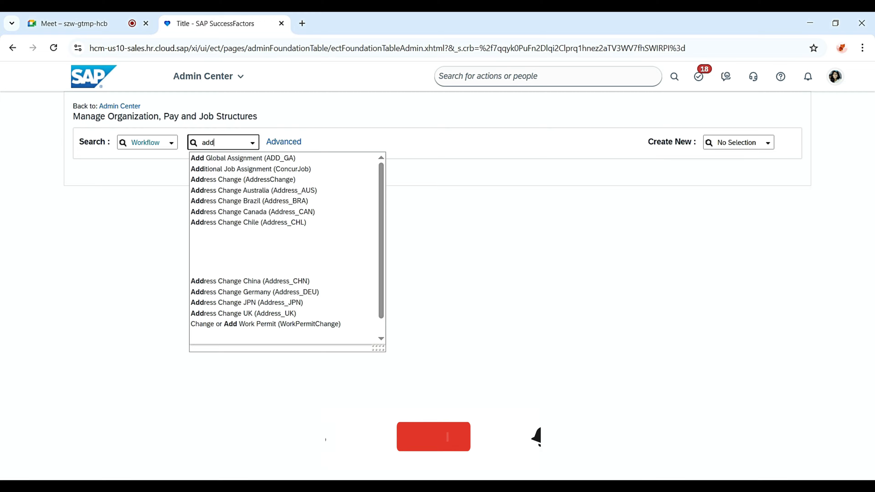
{"action": "type", "text": "ress"}
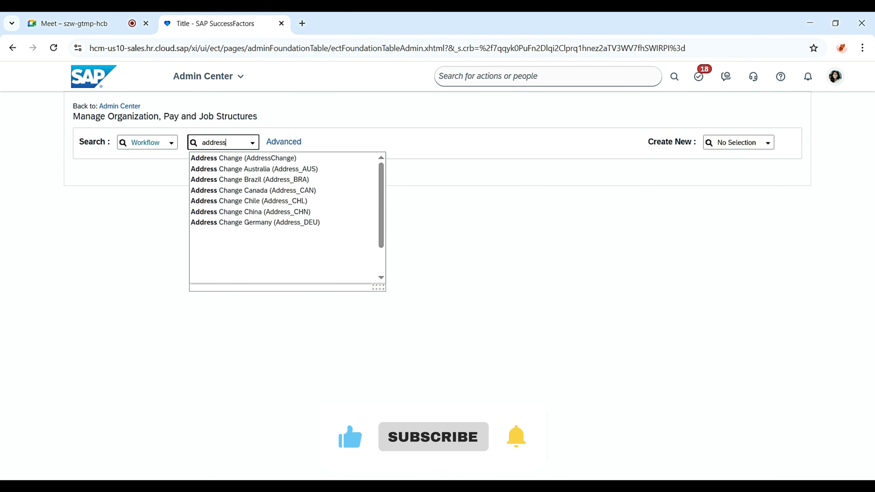
{"action": "scroll", "coordinate": [283, 165], "scroll_direction": "down", "scroll_amount": 1}
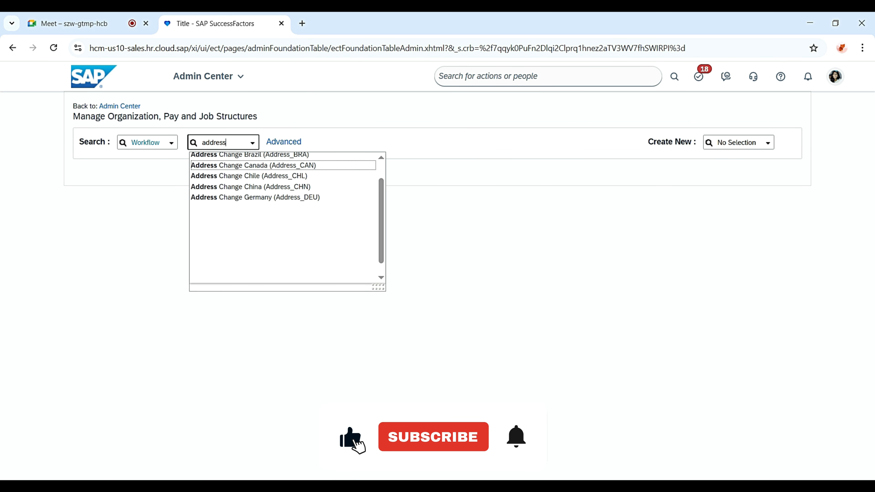
{"action": "scroll", "coordinate": [283, 220], "scroll_direction": "up", "scroll_amount": 1}
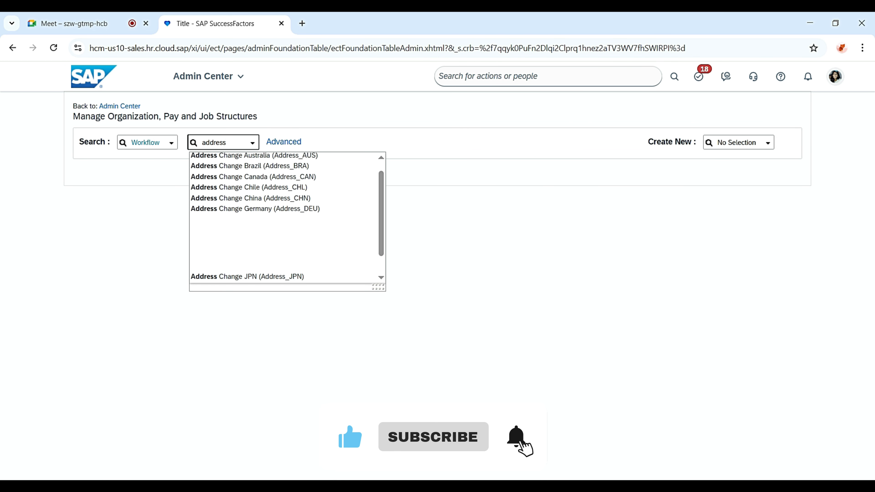
{"action": "left_click", "coordinate": [248, 158]}
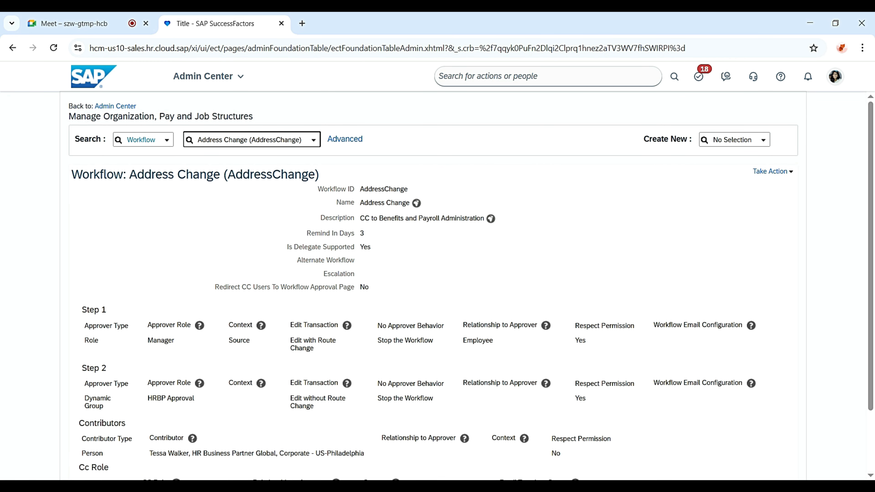
Step: Examine the Workflow Email Configuration field of Step 1 in the Address Change workflow, including its help text
{"action": "scroll", "coordinate": [438, 286], "scroll_direction": "down", "scroll_amount": 3}
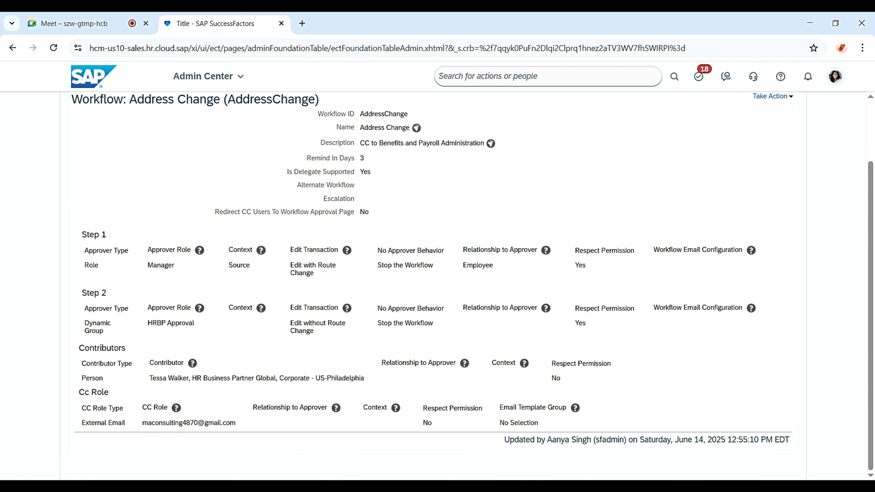
{"action": "triple_click", "coordinate": [693, 250]}
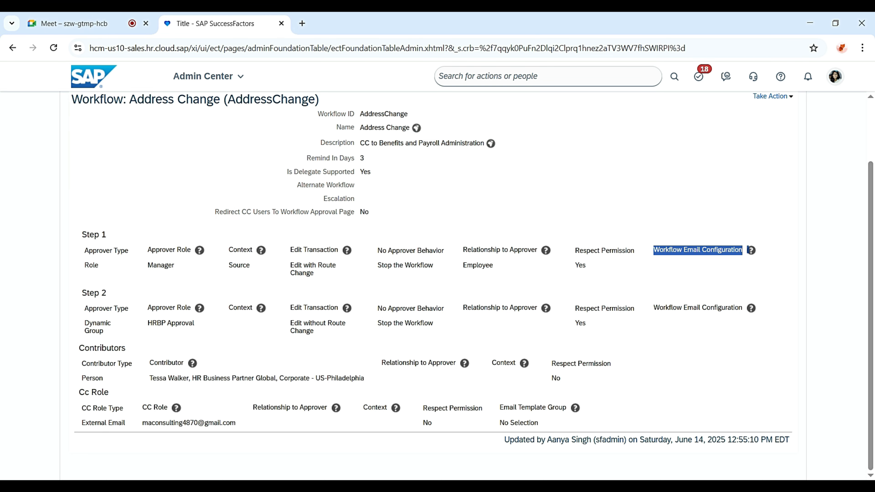
{"action": "mouse_move", "coordinate": [749, 250]}
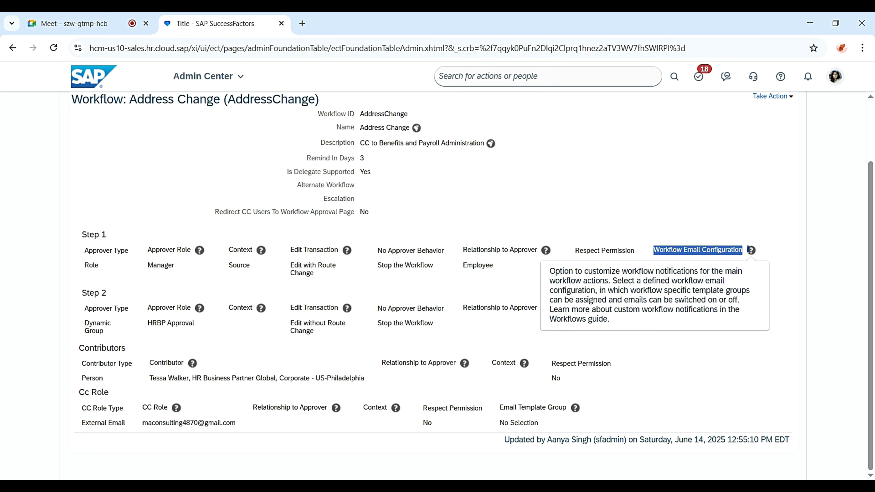
Step: Duplicate the browser tab, search the actions for "email noti" and open Email Notification Templates Settings in the copy
{"action": "right_click", "coordinate": [229, 24]}
{"action": "left_click", "coordinate": [270, 128]}
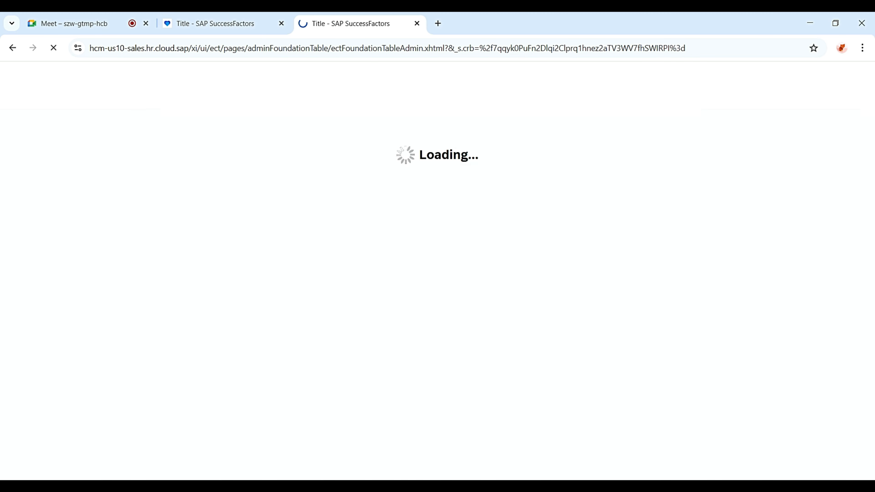
{"action": "left_click", "coordinate": [538, 76]}
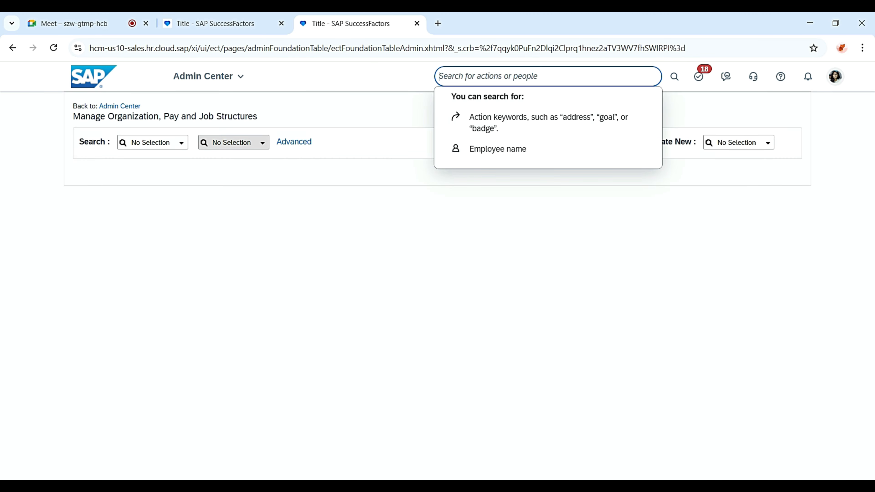
{"action": "type", "text": "email "}
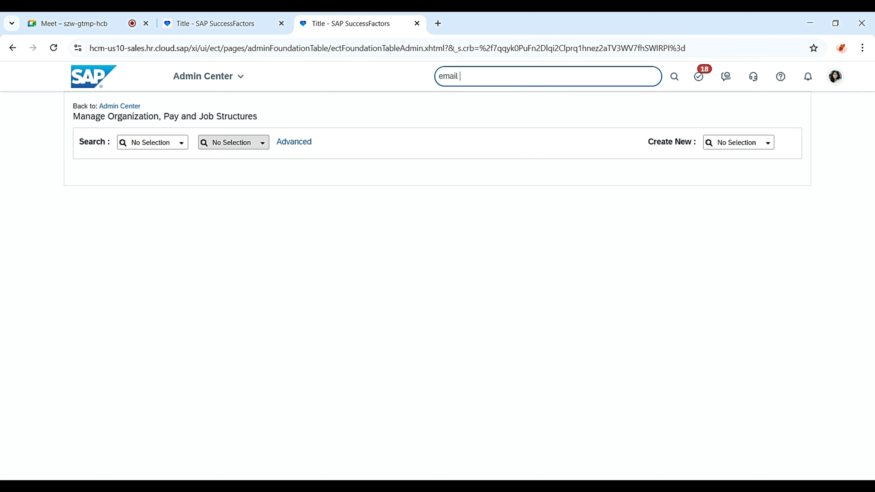
{"action": "type", "text": "notifa"}
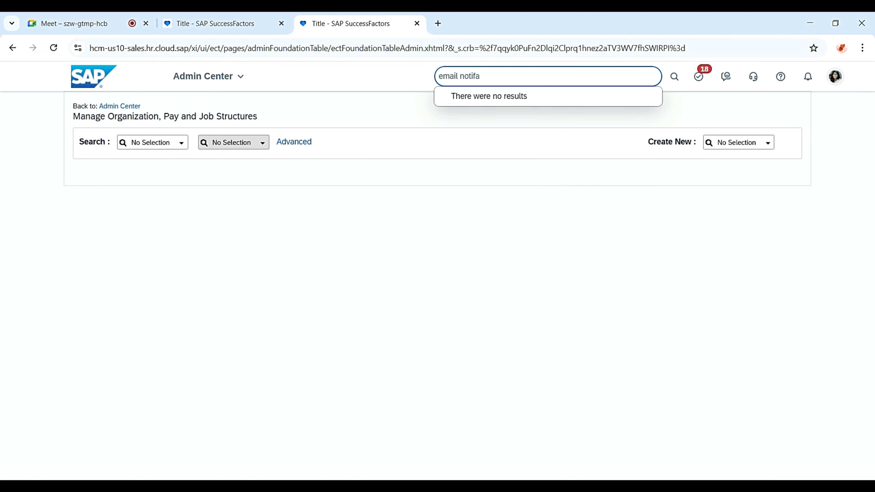
{"action": "key", "text": "BackSpace"}
{"action": "key", "text": "BackSpace"}
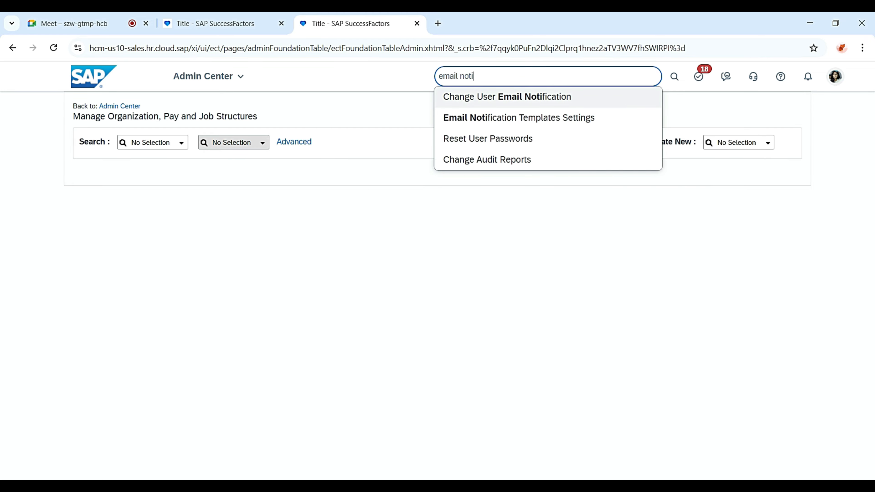
{"action": "key", "text": "Down"}
{"action": "key", "text": "Return"}
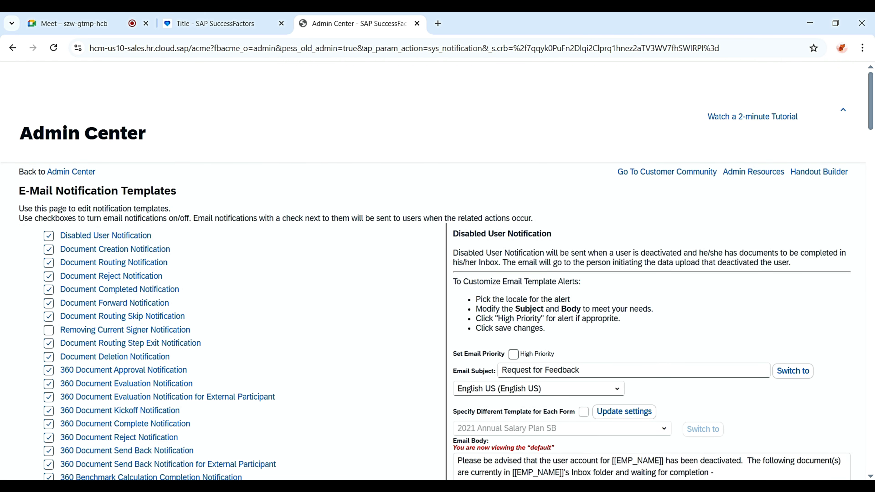
Step: Find "workflow" on the templates page and open the Workflow Action Approval Notification template
{"action": "key", "text": "ctrl+f"}
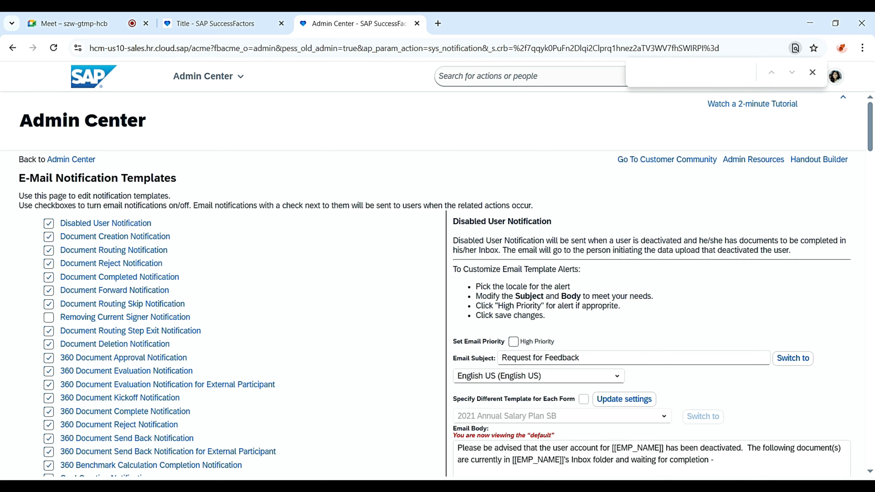
{"action": "type", "text": "workflow"}
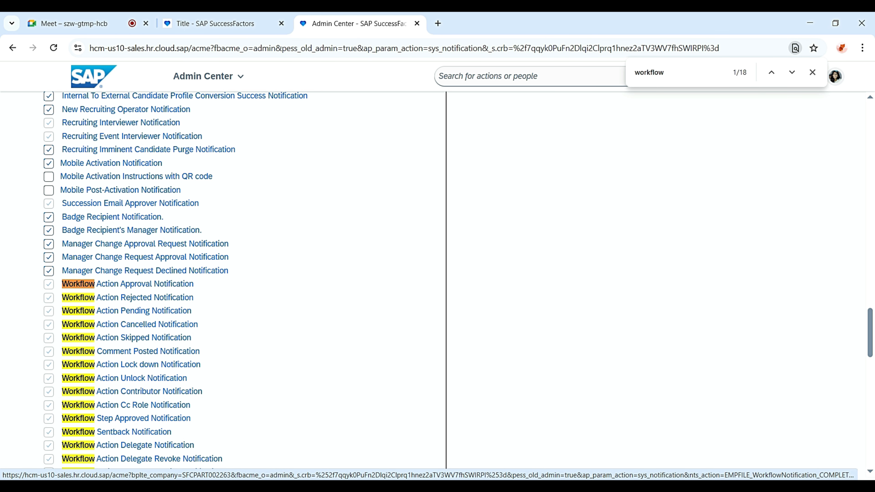
{"action": "left_click", "coordinate": [145, 284]}
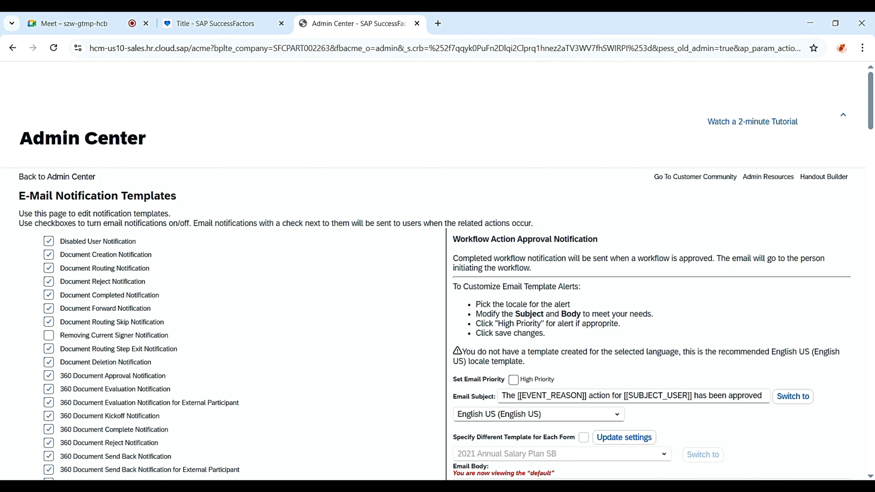
Step: Examine the default email body of the Workflow Action Approval Notification, including its line with the view link
{"action": "scroll", "coordinate": [437, 275], "scroll_direction": "down", "scroll_amount": 5}
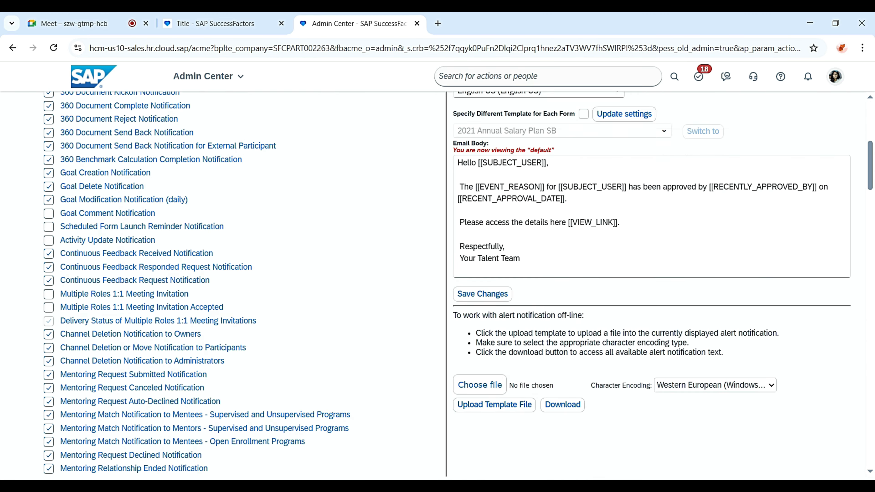
{"action": "left_click_drag", "start_coordinate": [520, 336], "coordinate": [458, 240]}
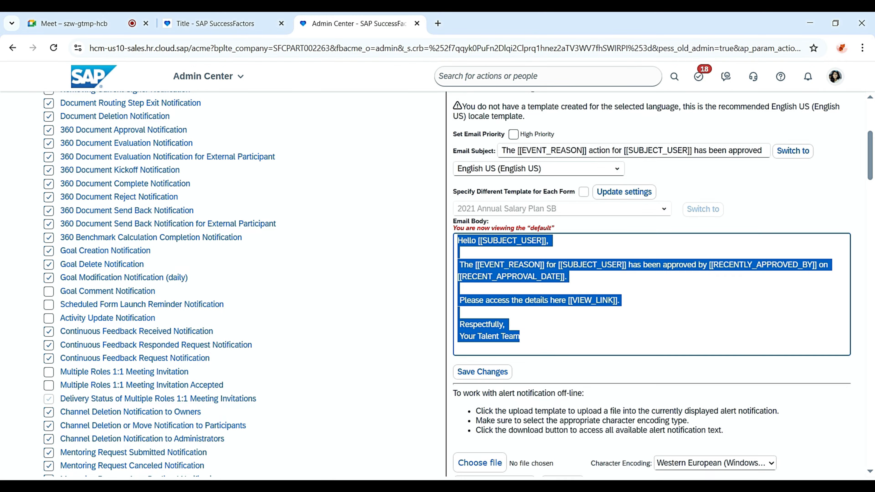
{"action": "triple_click", "coordinate": [539, 300]}
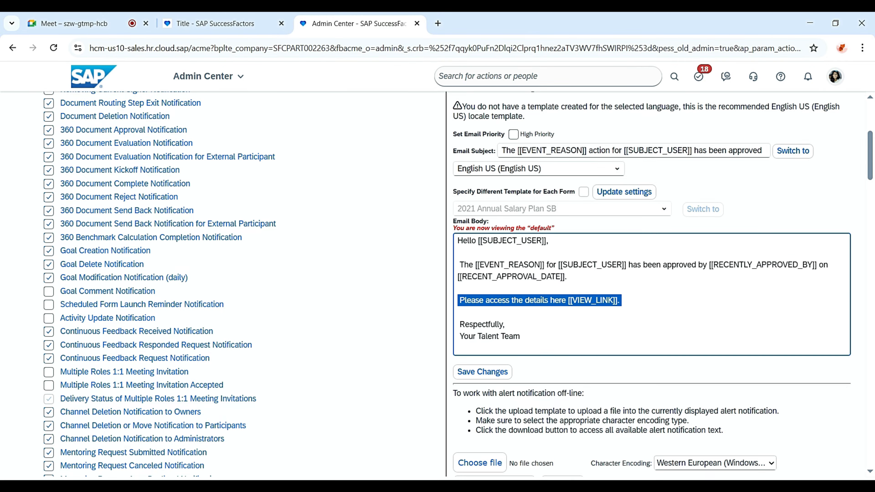
Step: Return to the Address Change workflow and highlight the Workflow Email Configuration label of Step 1
{"action": "left_click", "coordinate": [224, 23]}
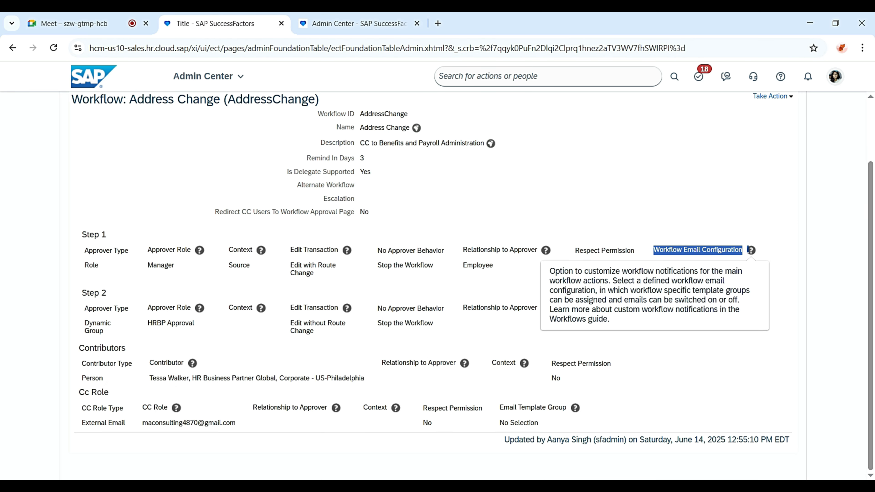
{"action": "triple_click", "coordinate": [693, 250]}
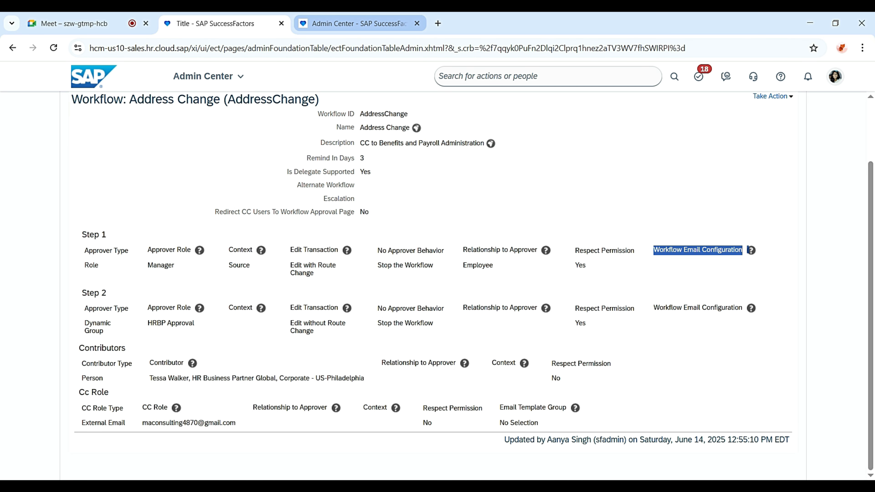
Step: Duplicate the notification templates tab, search for "document", open Document Generation - Manage Document Template in the copy, and list the record types available for creation
{"action": "right_click", "coordinate": [316, 21]}
{"action": "left_click", "coordinate": [357, 124]}
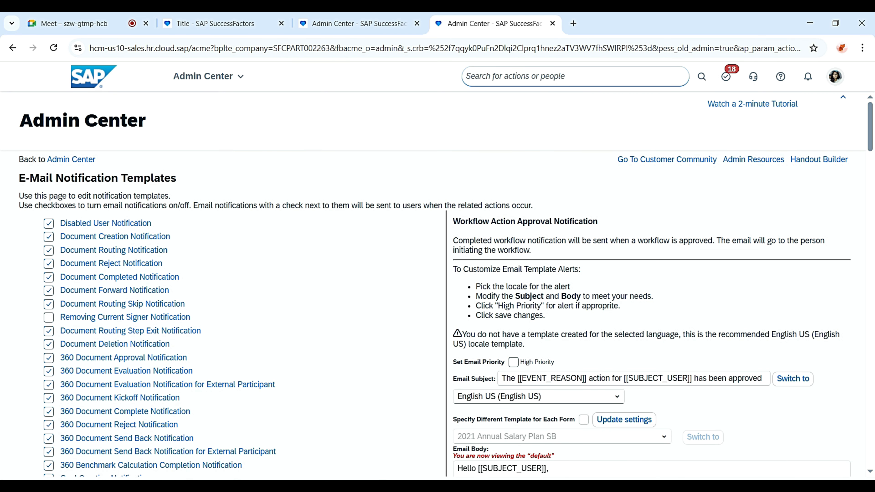
{"action": "left_click", "coordinate": [517, 77]}
{"action": "type", "text": "docuemnt"}
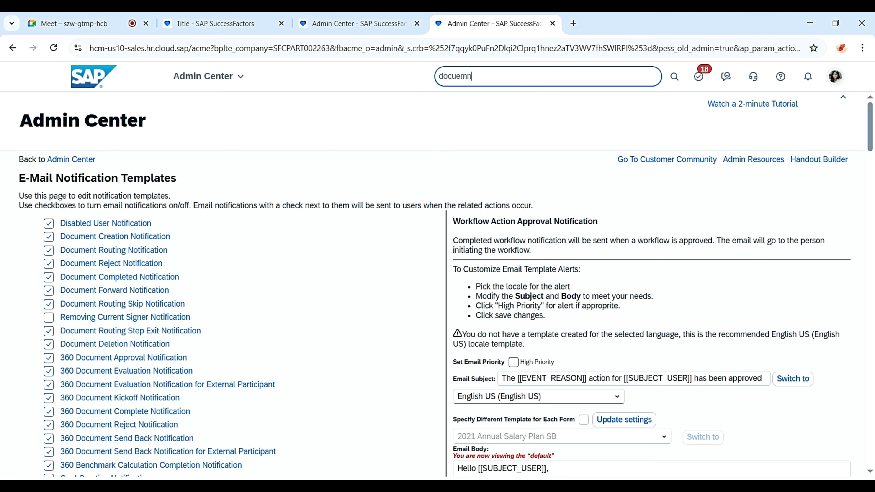
{"action": "key", "text": "BackSpace"}
{"action": "key", "text": "BackSpace"}
{"action": "key", "text": "BackSpace"}
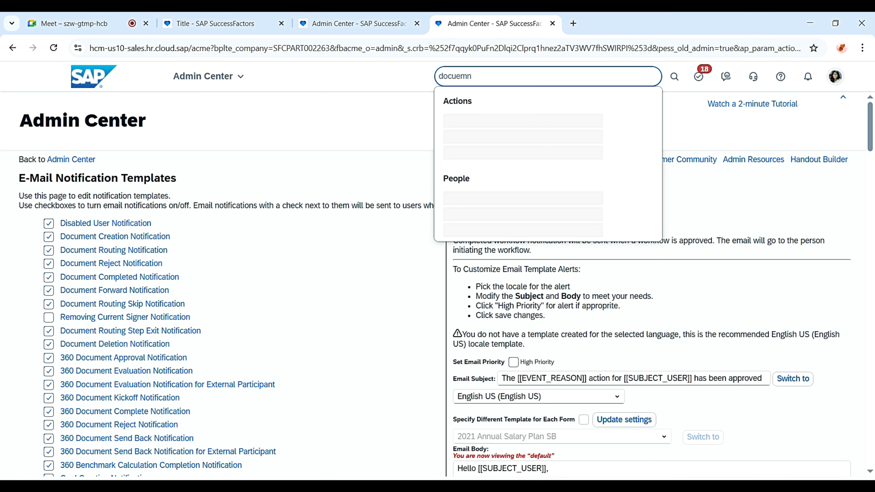
{"action": "type", "text": "enet"}
{"action": "key", "text": "BackSpace"}
{"action": "key", "text": "BackSpace"}
{"action": "type", "text": "t gener"}
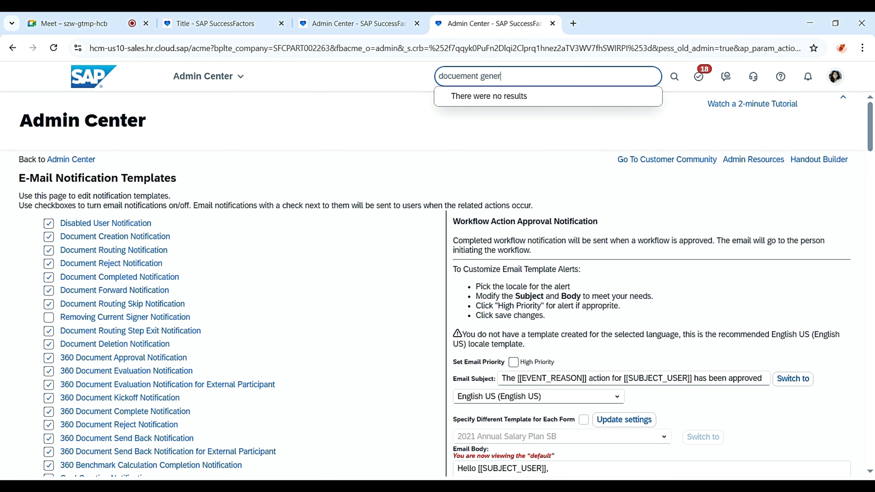
{"action": "key", "text": "BackSpace"}
{"action": "key", "text": "BackSpace"}
{"action": "key", "text": "BackSpace"}
{"action": "key", "text": "BackSpace"}
{"action": "key", "text": "BackSpace"}
{"action": "key", "text": "BackSpace"}
{"action": "key", "text": "BackSpace"}
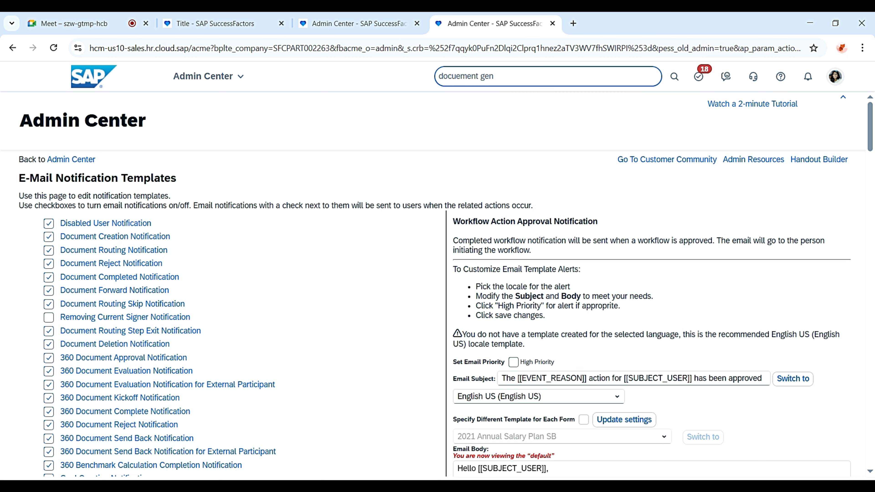
{"action": "key", "text": "BackSpace"}
{"action": "key", "text": "BackSpace"}
{"action": "key", "text": "BackSpace"}
{"action": "key", "text": "BackSpace"}
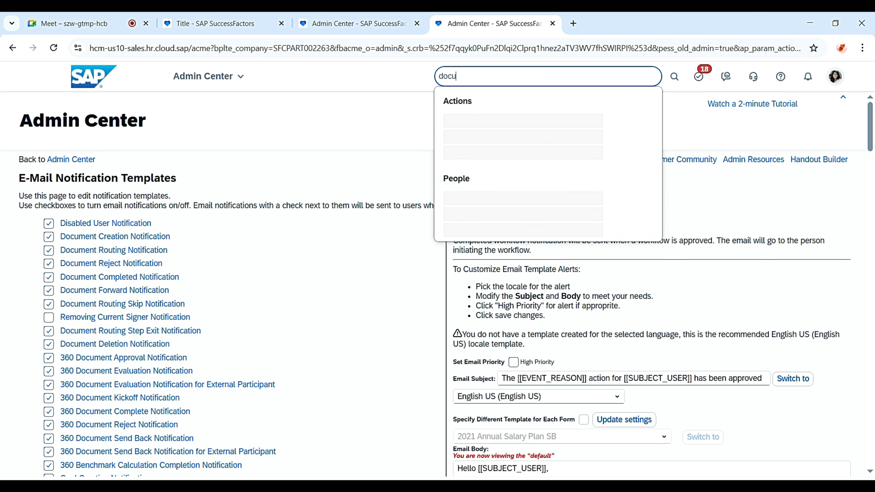
{"action": "type", "text": "ment"}
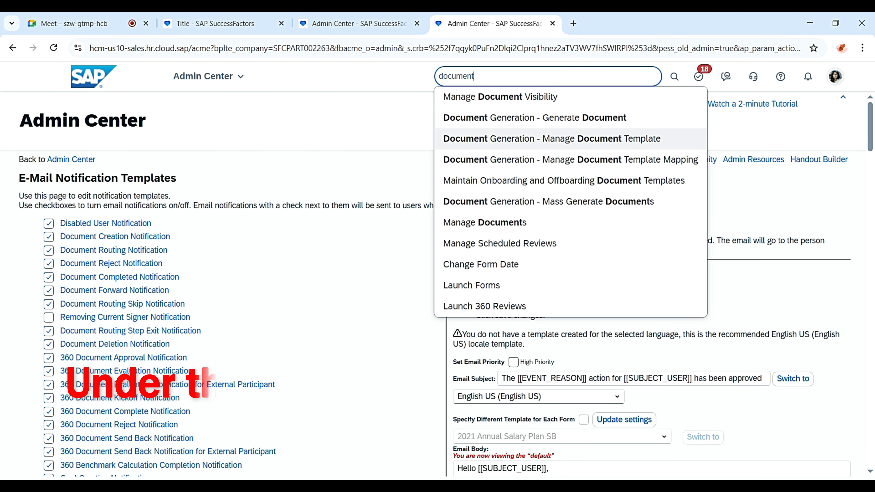
{"action": "key", "text": "Return"}
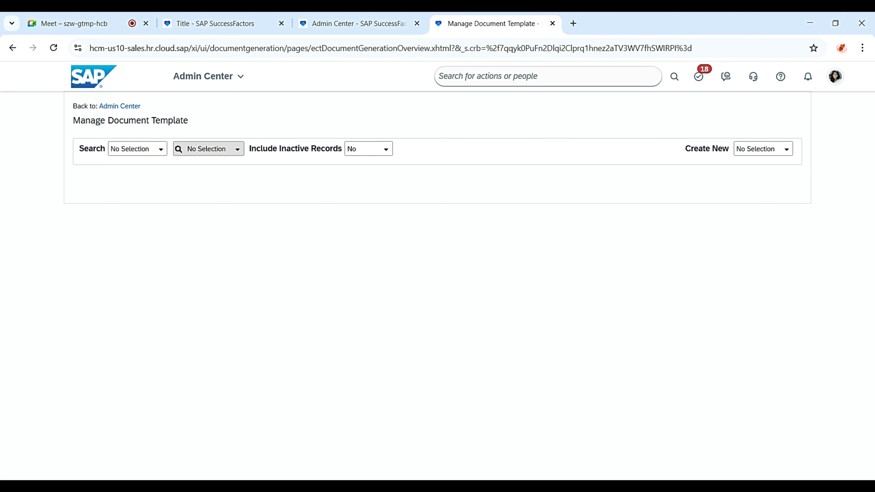
{"action": "left_click", "coordinate": [787, 150]}
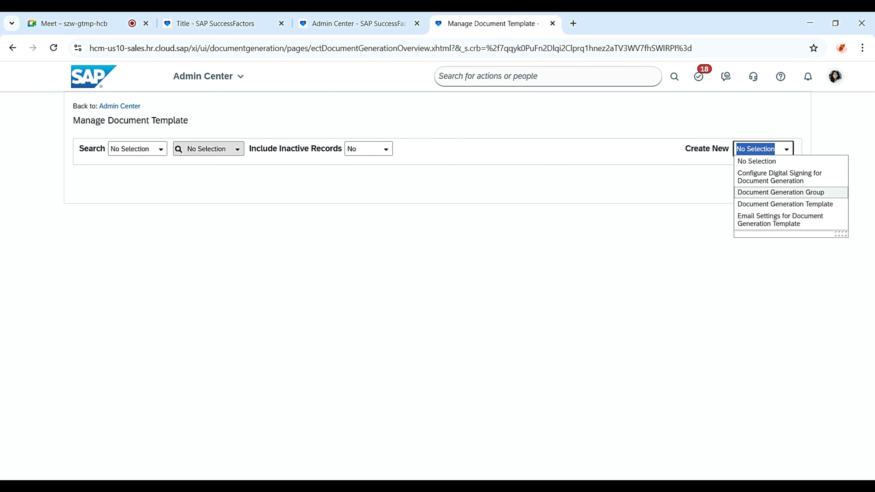
Step: Return to the Address Change workflow, open it for correction and list the Workflow Email Configuration options for Step 1
{"action": "left_click", "coordinate": [220, 23]}
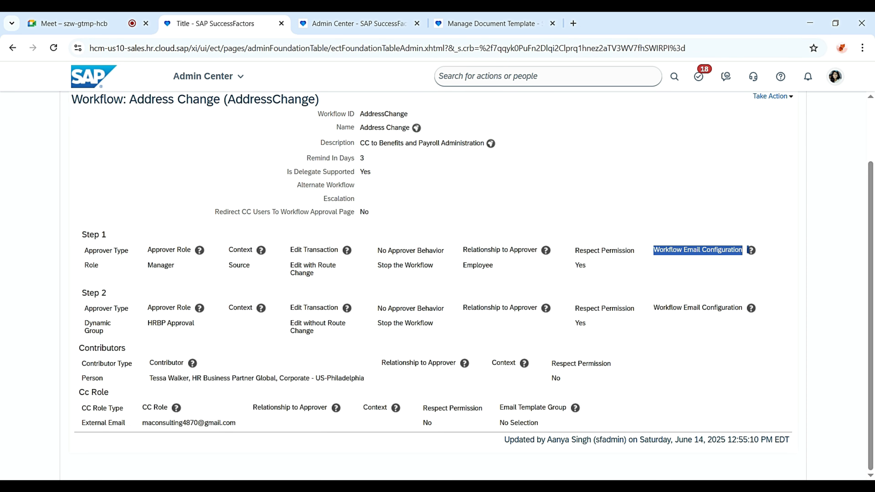
{"action": "scroll", "coordinate": [748, 250], "scroll_direction": "up", "scroll_amount": 2}
{"action": "left_click", "coordinate": [772, 172]}
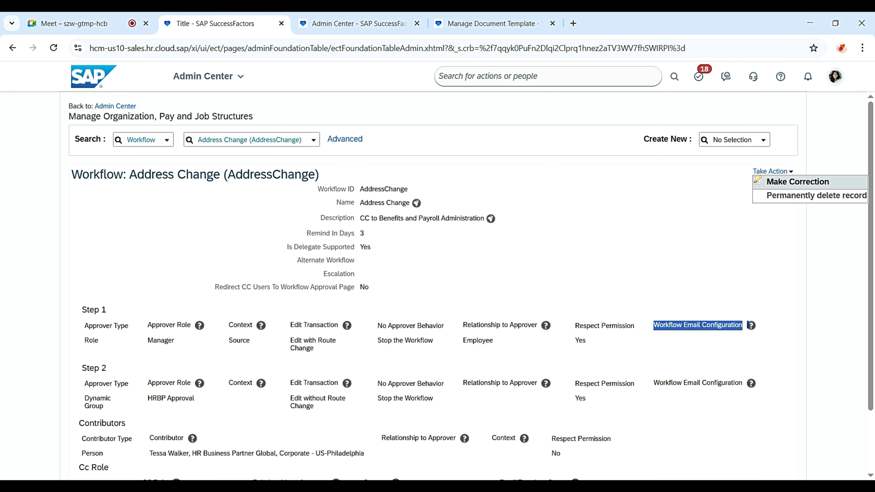
{"action": "left_click", "coordinate": [801, 180]}
{"action": "scroll", "coordinate": [438, 287], "scroll_direction": "down", "scroll_amount": 5}
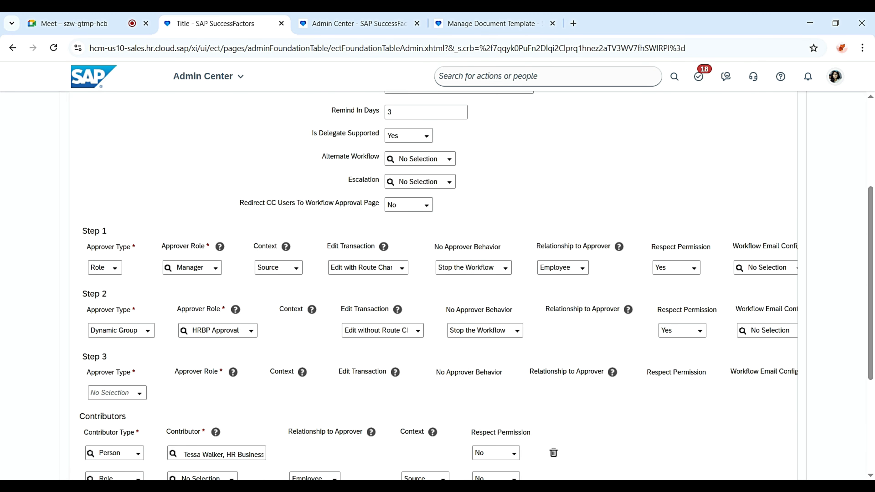
{"action": "scroll", "coordinate": [437, 286], "scroll_direction": "down", "scroll_amount": 5}
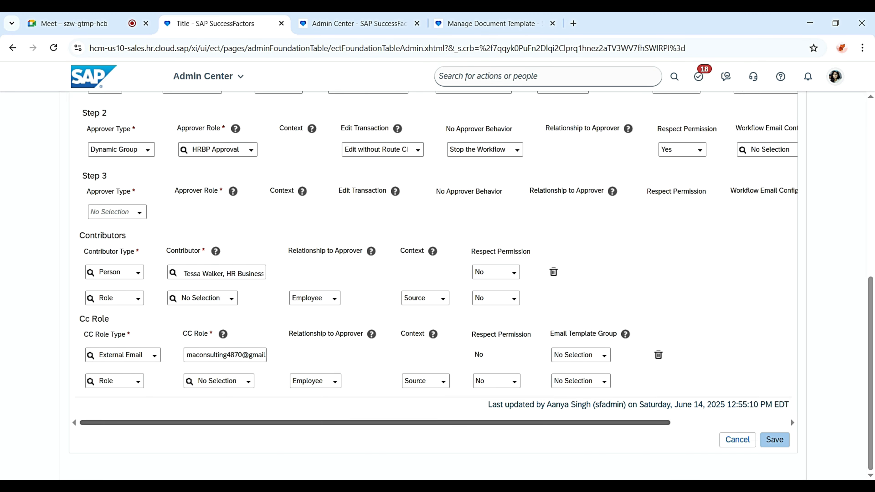
{"action": "left_click_drag", "start_coordinate": [375, 423], "coordinate": [492, 422]}
{"action": "scroll", "coordinate": [437, 286], "scroll_direction": "up", "scroll_amount": 5}
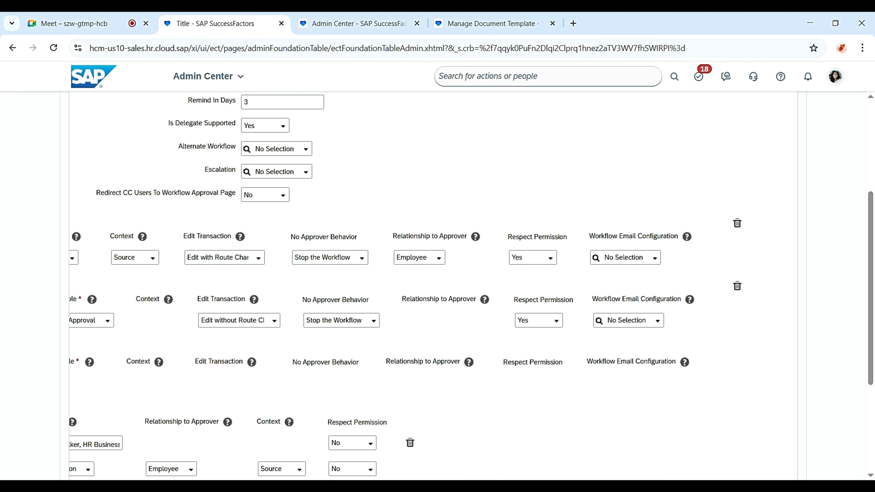
{"action": "left_click", "coordinate": [655, 258]}
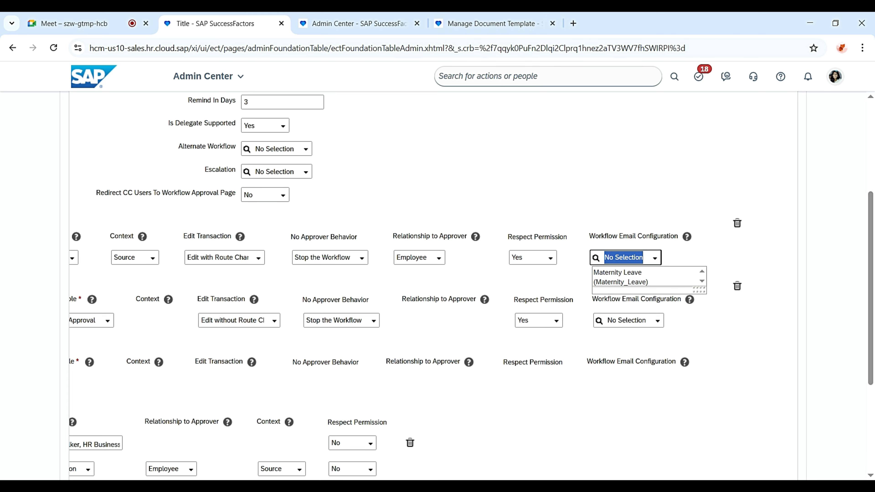
Step: In Manage Document Template, search the Document Generation Groups for "mater" and open Maternity Leave 1st Approver (WF_Maternity_1st_Approver)
{"action": "left_click", "coordinate": [493, 23]}
{"action": "left_click", "coordinate": [161, 149]}
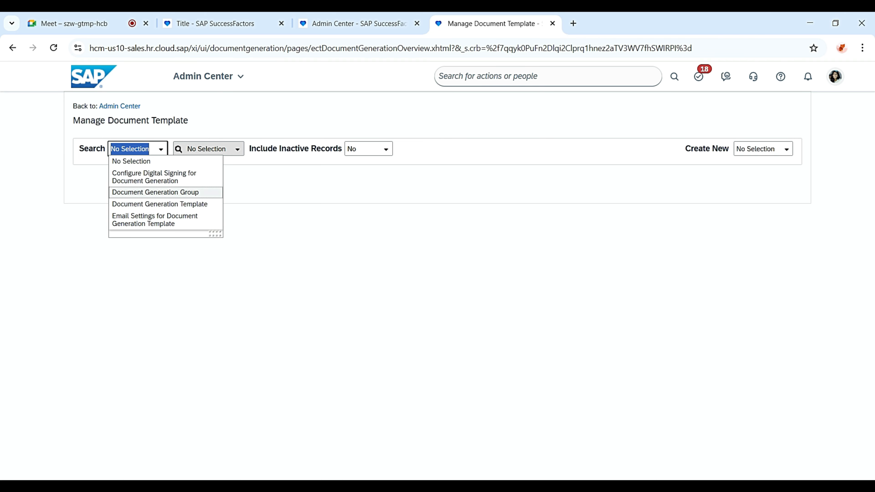
{"action": "key", "text": "Return"}
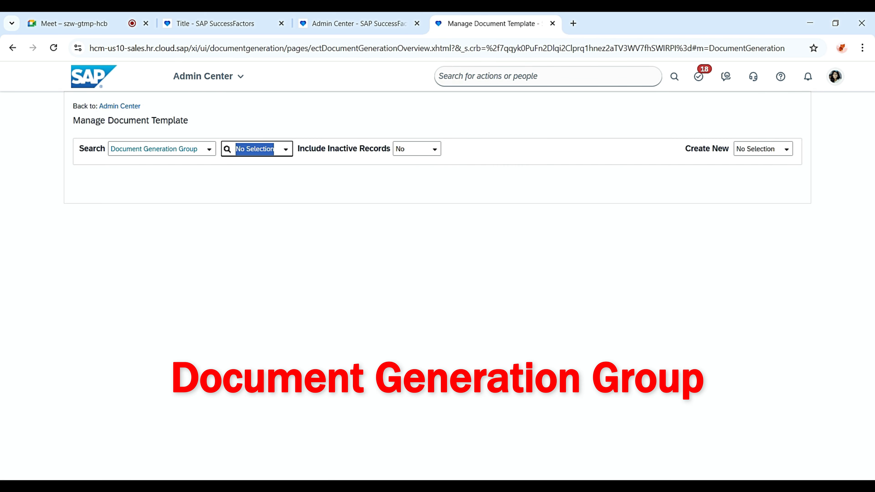
{"action": "left_click", "coordinate": [285, 150]}
{"action": "type", "text": "mater"}
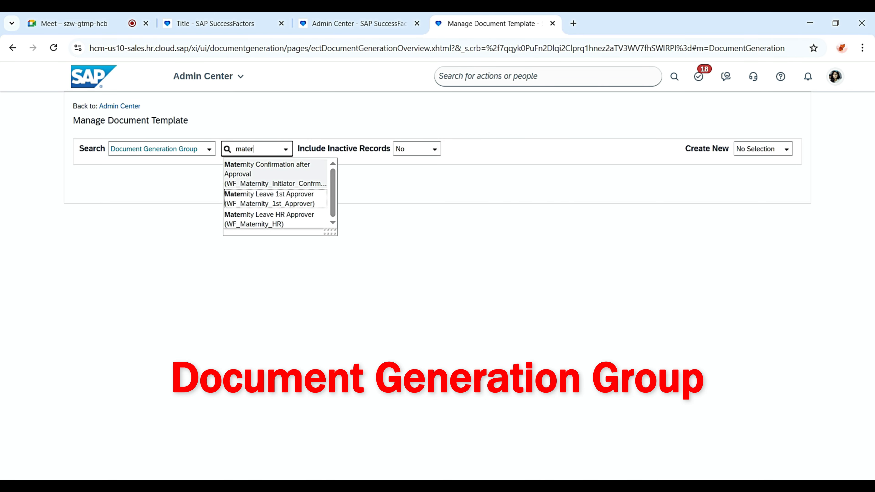
{"action": "left_click_drag", "start_coordinate": [330, 233], "coordinate": [461, 232]}
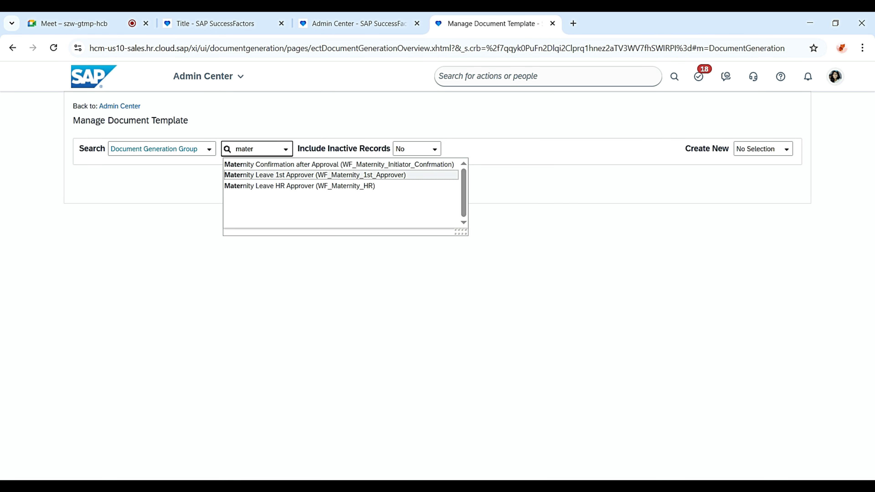
{"action": "left_click", "coordinate": [216, 23]}
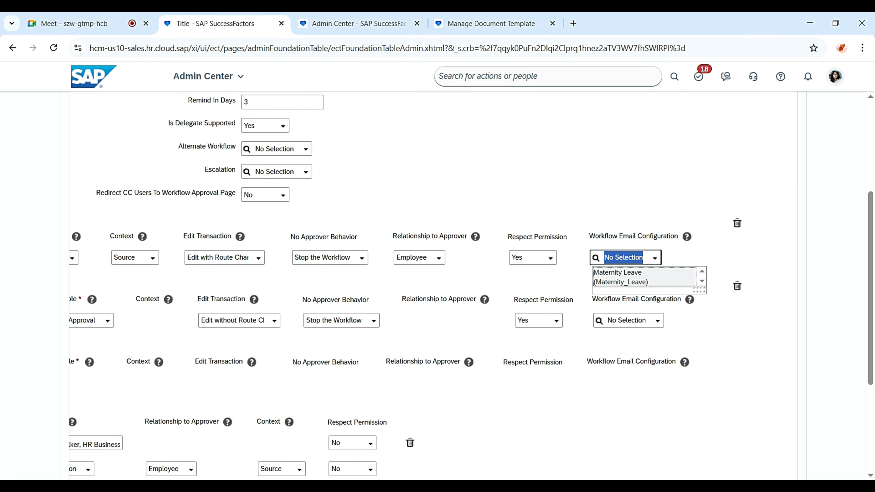
{"action": "left_click", "coordinate": [492, 23]}
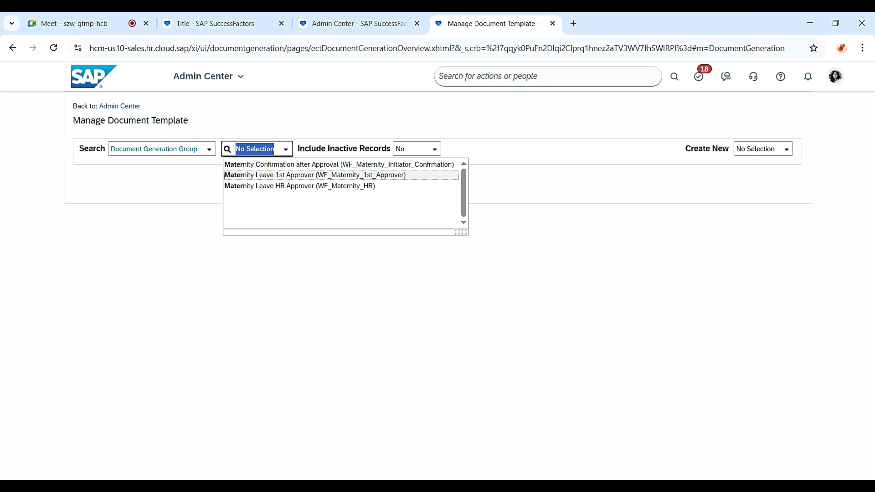
{"action": "left_click", "coordinate": [315, 175]}
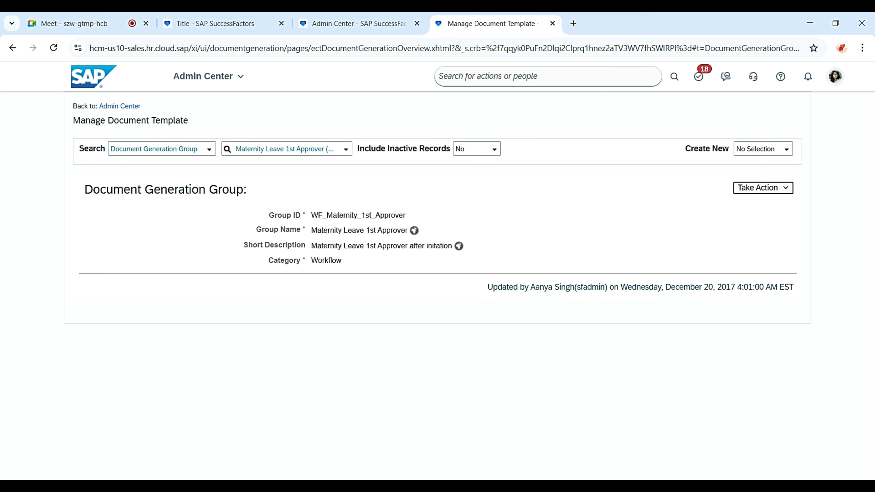
Step: Open the Maternity Leave 1st Approver group for correction and examine its Group ID, Group Name and Short Description fields
{"action": "left_click", "coordinate": [763, 187]}
{"action": "left_click", "coordinate": [772, 201]}
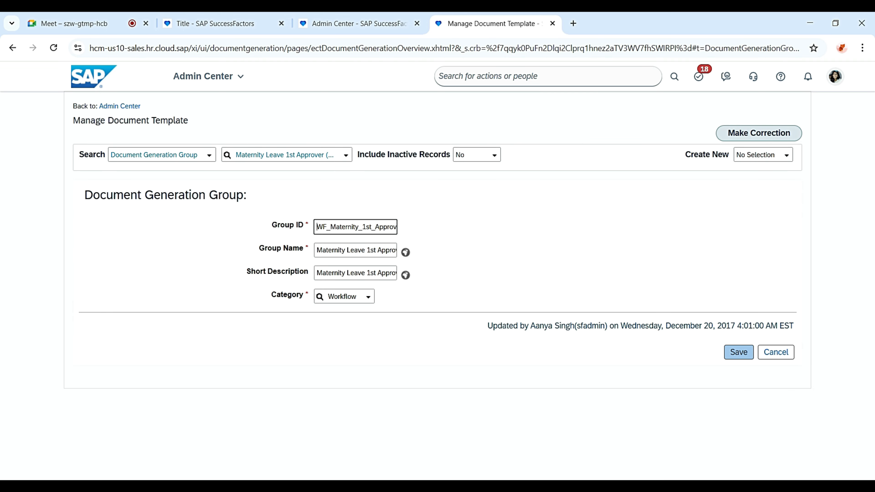
{"action": "left_click_drag", "start_coordinate": [272, 225], "coordinate": [304, 225]}
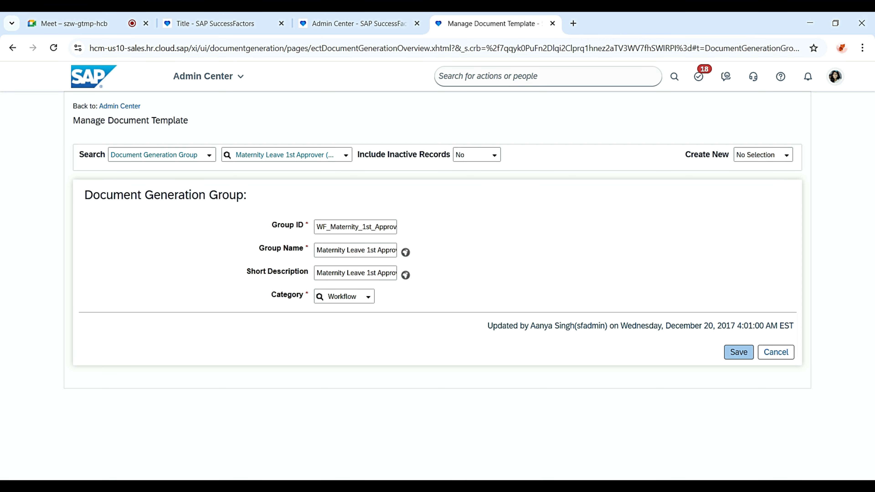
{"action": "triple_click", "coordinate": [282, 248]}
{"action": "left_click", "coordinate": [345, 250]}
{"action": "left_click", "coordinate": [356, 227]}
{"action": "triple_click", "coordinate": [288, 272]}
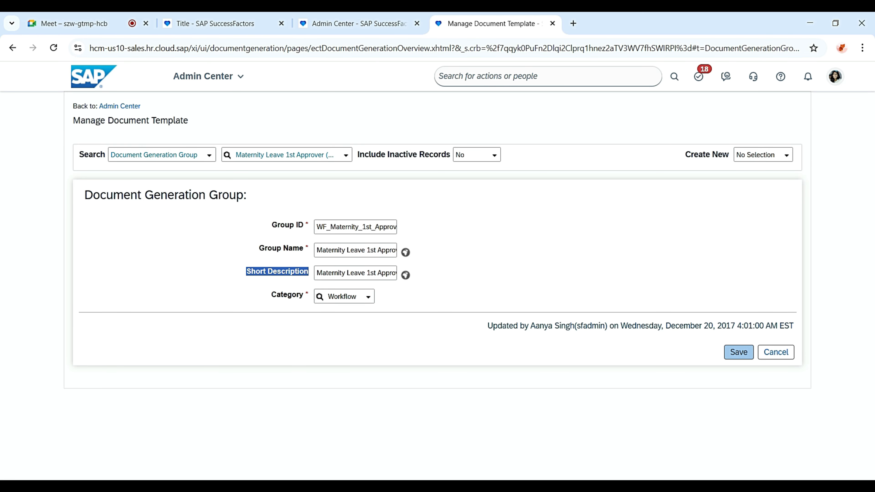
{"action": "left_click", "coordinate": [354, 273]}
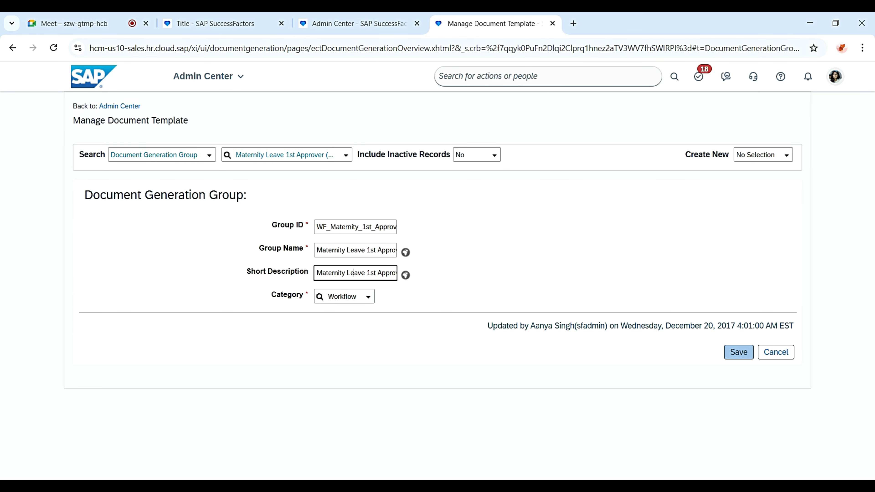
Step: Highlight the group's Category label and list all available categories in an enlarged list
{"action": "triple_click", "coordinate": [287, 295]}
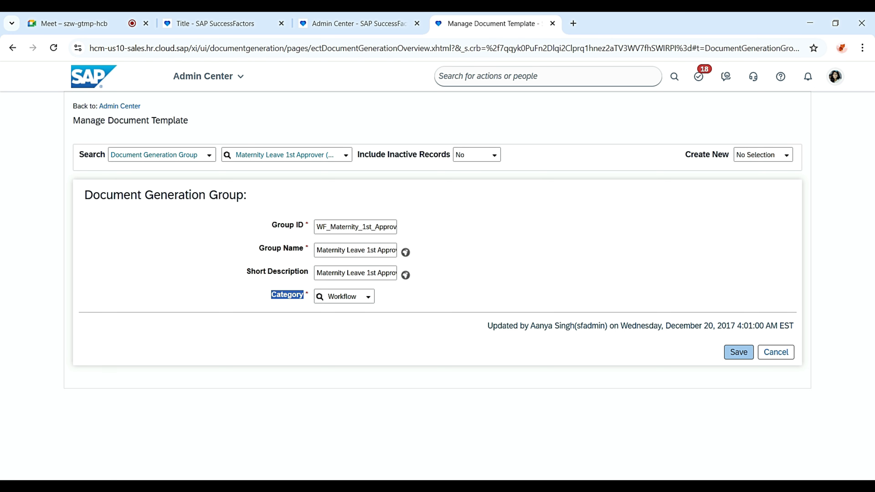
{"action": "left_click", "coordinate": [369, 297]}
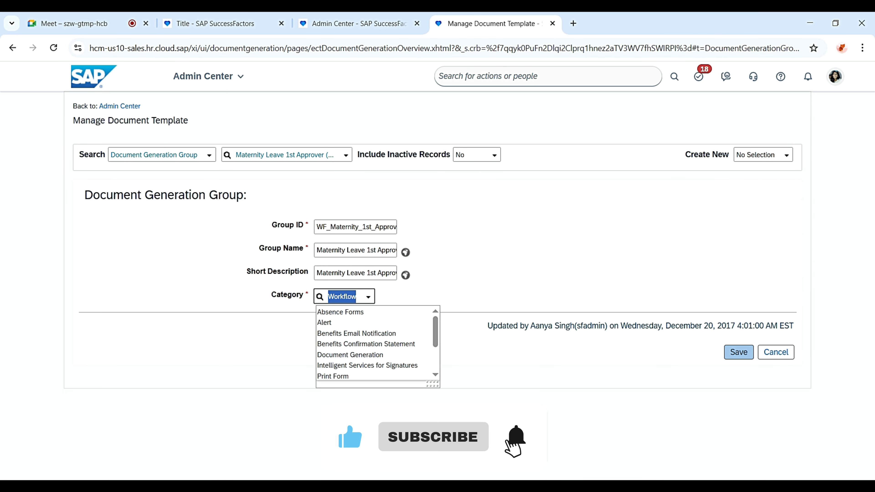
{"action": "left_click_drag", "start_coordinate": [435, 385], "coordinate": [628, 437]}
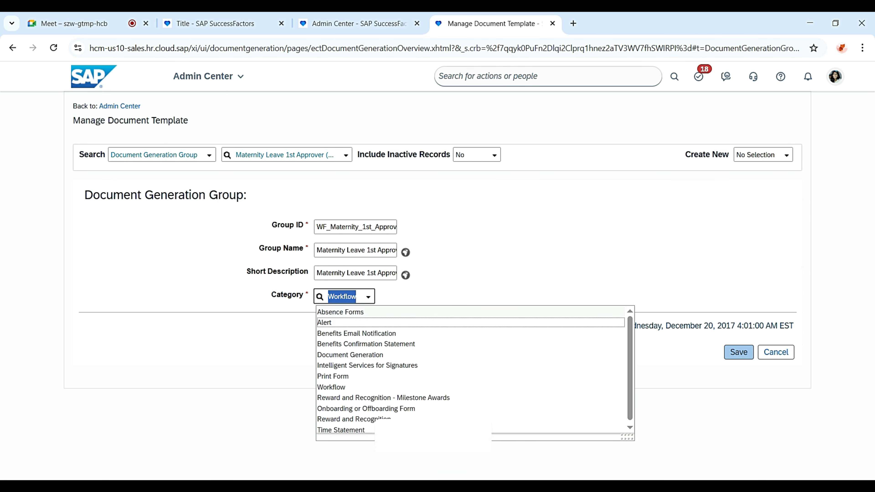
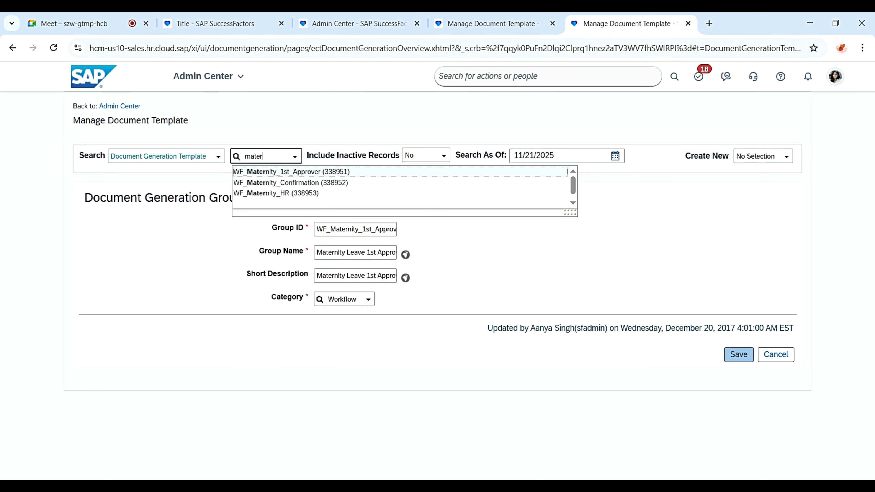
Step: Open the WF_Maternity_1st_Approver Document Generation Template found with "mater" and start a correction of its record
{"action": "key", "text": "Return"}
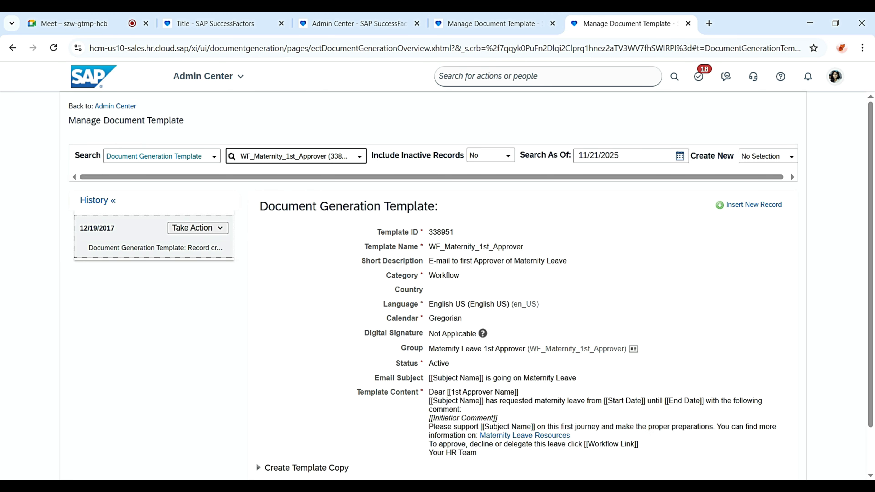
{"action": "left_click", "coordinate": [198, 228]}
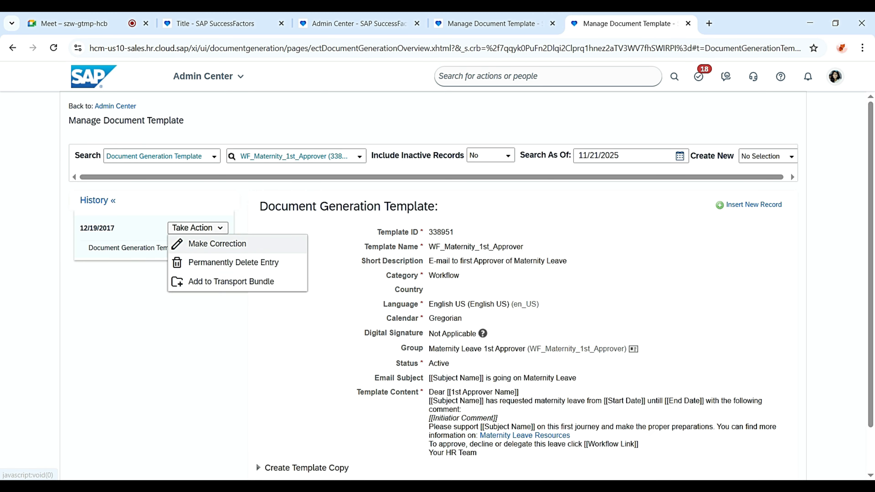
{"action": "left_click", "coordinate": [217, 243]}
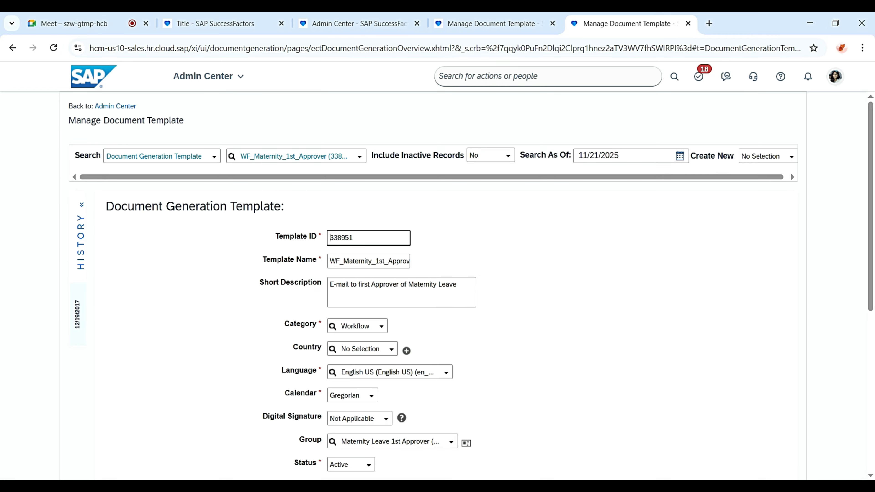
Step: Examine the template's Email Subject and Template Content, and return to the Maternity Leave 1st Approver document generation group
{"action": "scroll", "coordinate": [438, 286], "scroll_direction": "down", "scroll_amount": 5}
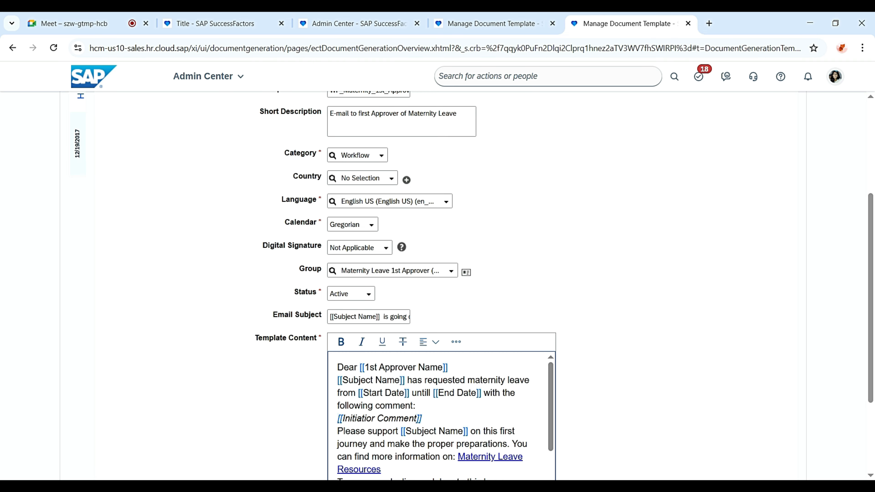
{"action": "left_click_drag", "start_coordinate": [322, 316], "coordinate": [273, 315]}
{"action": "left_click", "coordinate": [493, 23]}
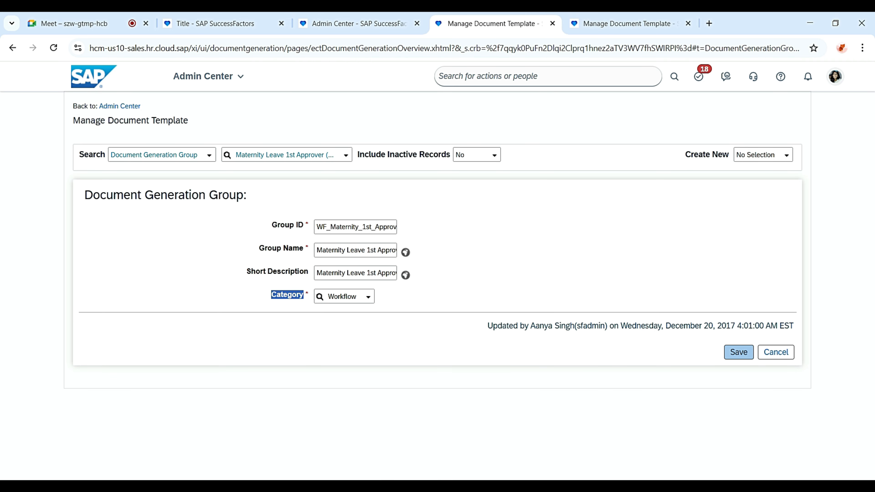
Step: Switch to the e-mail notification template settings and highlight the Email Subject text and the Email Body label
{"action": "left_click", "coordinate": [359, 23]}
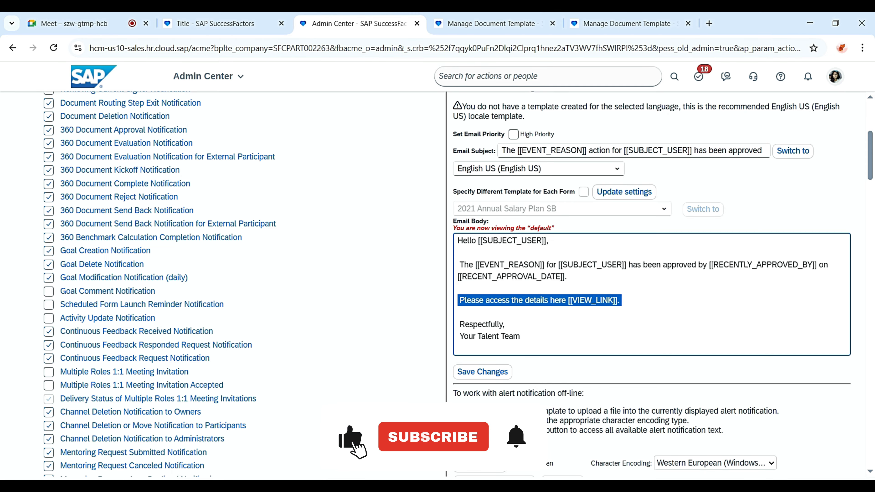
{"action": "scroll", "coordinate": [458, 285], "scroll_direction": "up", "scroll_amount": 3}
{"action": "scroll", "coordinate": [462, 448], "scroll_direction": "down", "scroll_amount": 3}
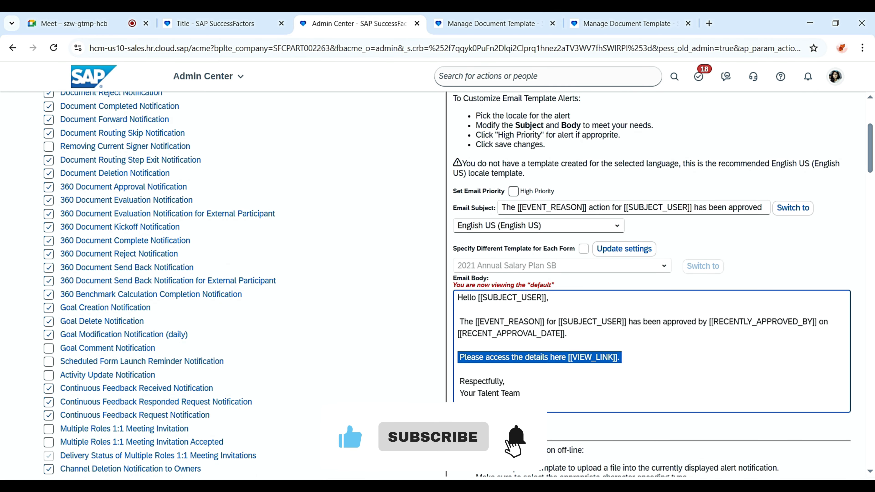
{"action": "scroll", "coordinate": [514, 448], "scroll_direction": "up", "scroll_amount": 6}
{"action": "scroll", "coordinate": [534, 476], "scroll_direction": "down", "scroll_amount": 10}
{"action": "scroll", "coordinate": [540, 483], "scroll_direction": "up", "scroll_amount": 5}
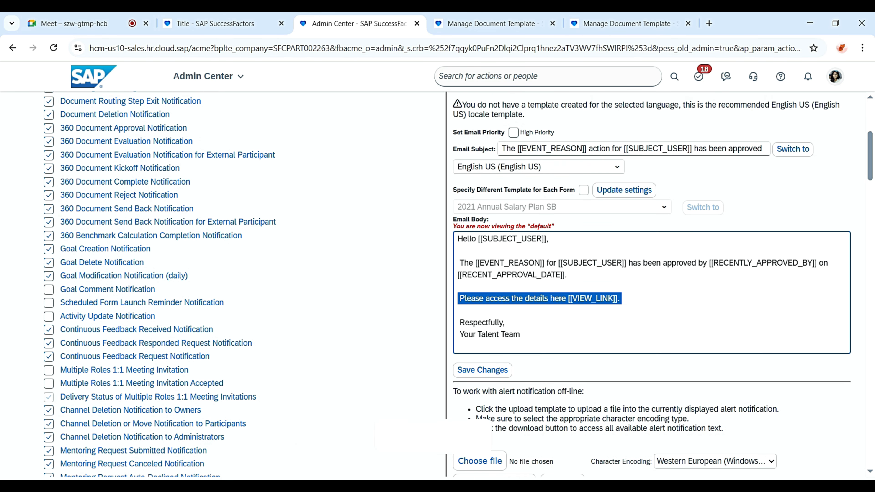
{"action": "triple_click", "coordinate": [634, 150]}
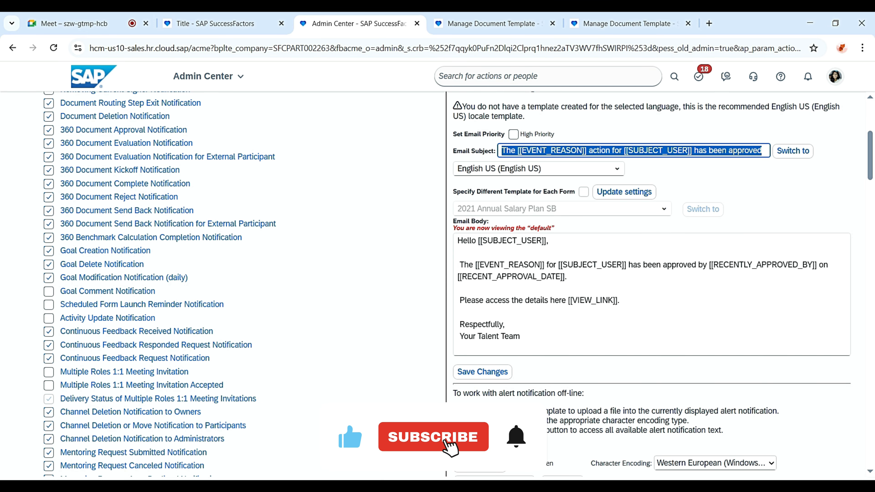
{"action": "triple_click", "coordinate": [471, 221]}
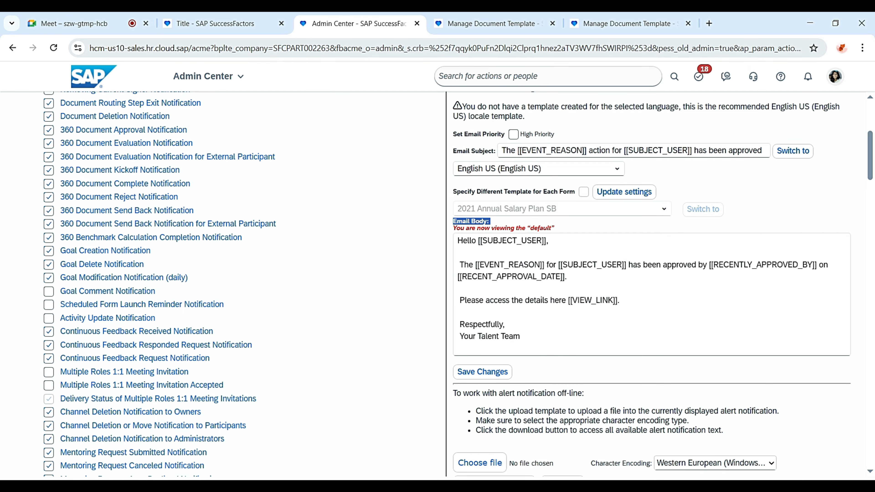
Step: Return to the WF_Maternity_1st_Approver Document Generation Template and highlight its Group label
{"action": "key", "text": "ctrl+Tab"}
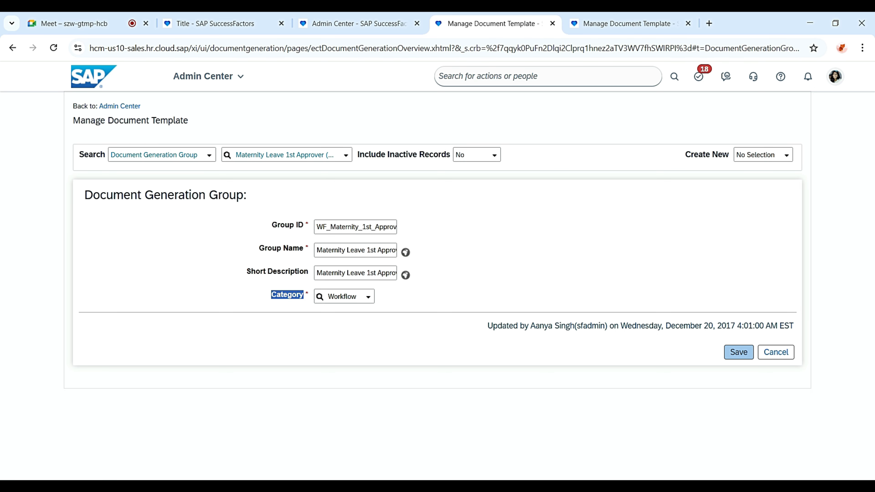
{"action": "key", "text": "ctrl+Tab"}
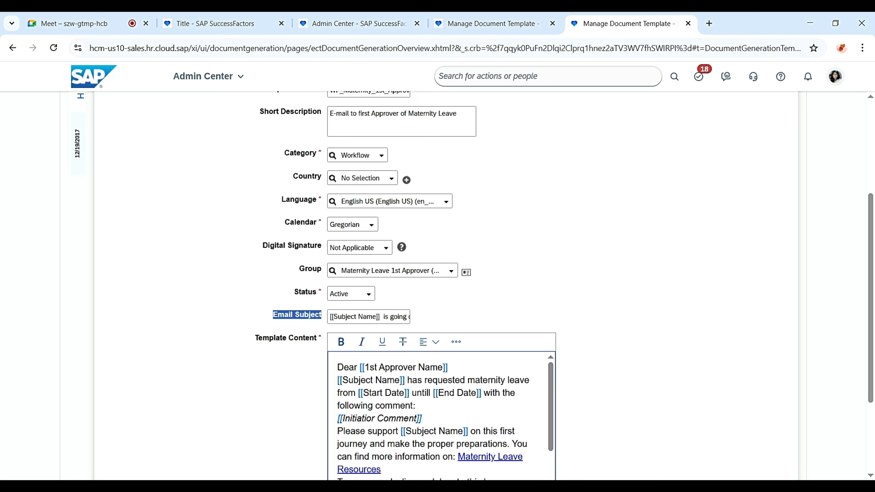
{"action": "double_click", "coordinate": [310, 269]}
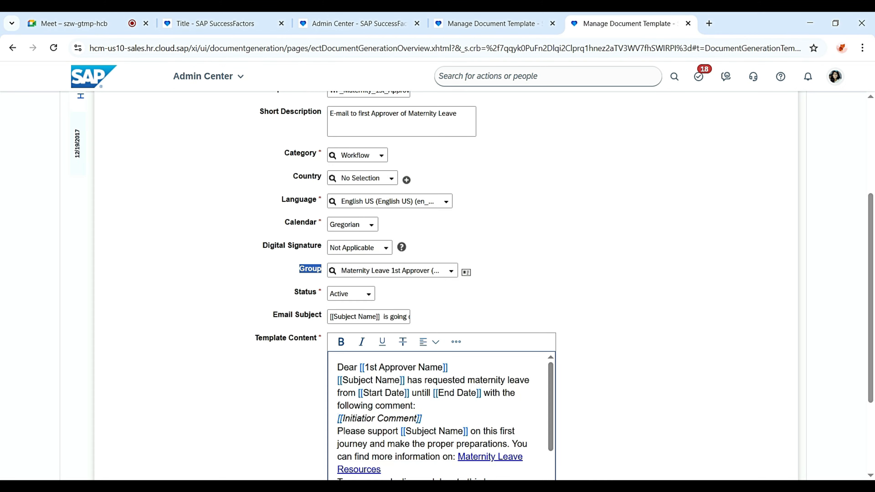
Step: Examine the template's Template ID and Template Name fields and highlight its Category label
{"action": "scroll", "coordinate": [438, 286], "scroll_direction": "up", "scroll_amount": 5}
{"action": "triple_click", "coordinate": [296, 237]}
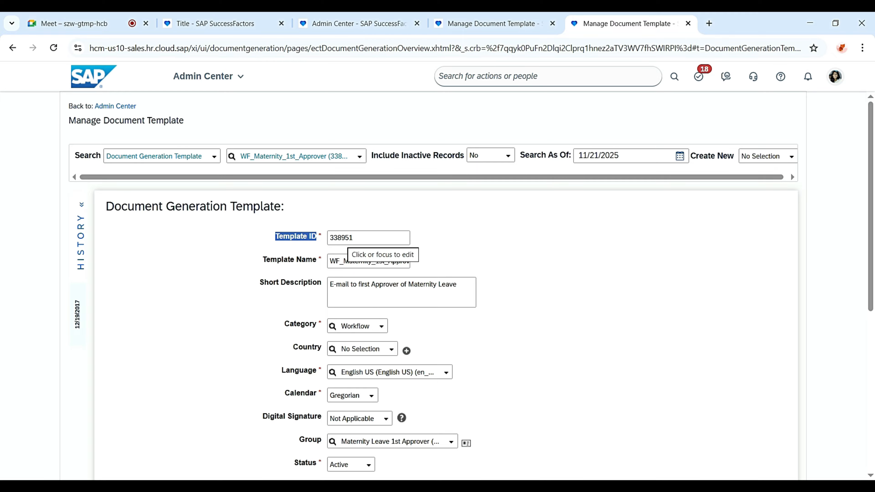
{"action": "double_click", "coordinate": [346, 238]}
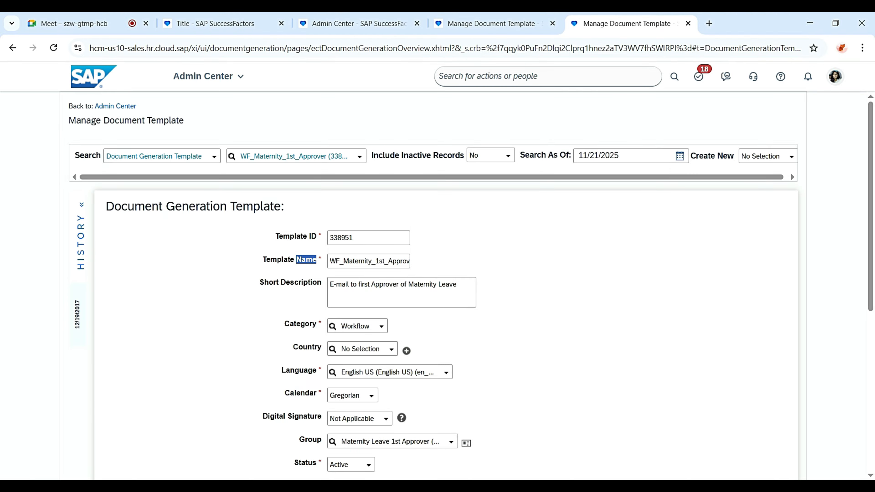
{"action": "triple_click", "coordinate": [307, 260]}
{"action": "double_click", "coordinate": [357, 262]}
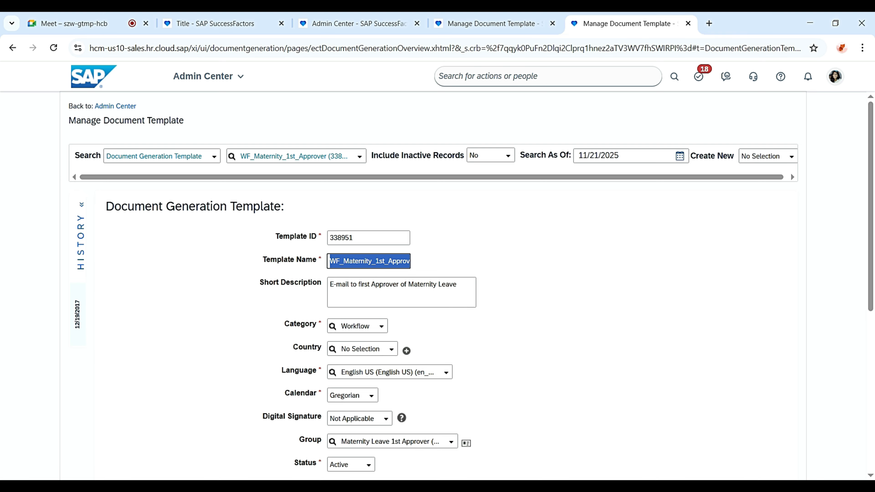
{"action": "scroll", "coordinate": [467, 286], "scroll_direction": "down", "scroll_amount": 3}
{"action": "double_click", "coordinate": [300, 210]}
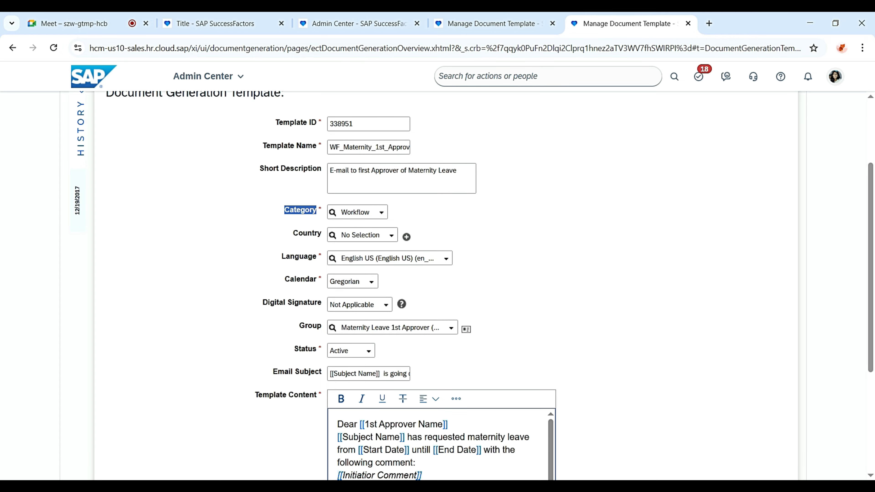
Step: Compare the Category of the Maternity Leave 1st Approver document generation group with the Category of the template
{"action": "left_click", "coordinate": [492, 23]}
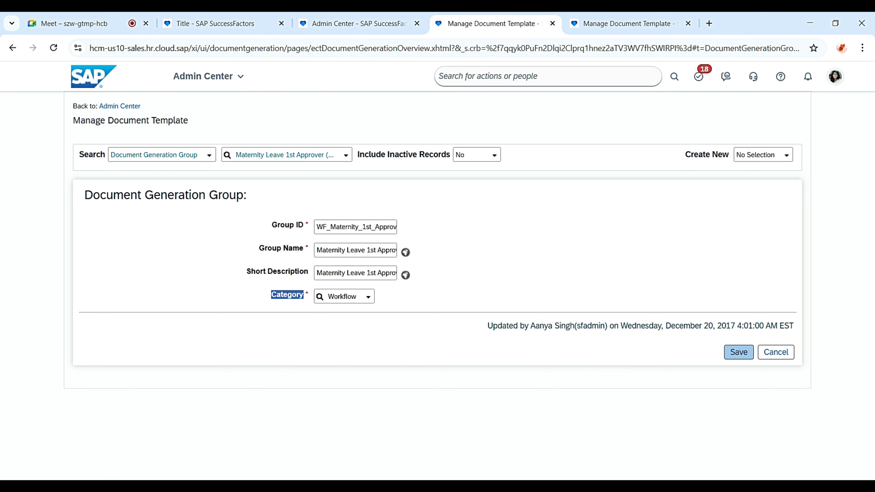
{"action": "triple_click", "coordinate": [165, 195]}
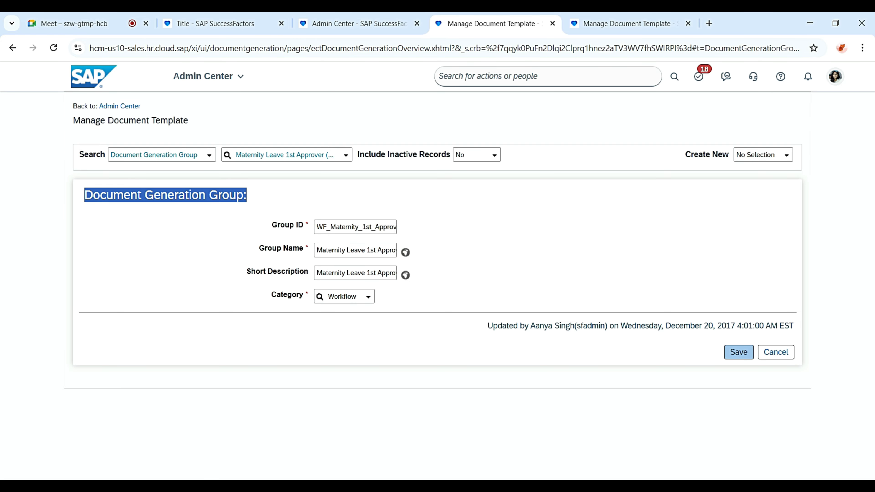
{"action": "double_click", "coordinate": [287, 295]}
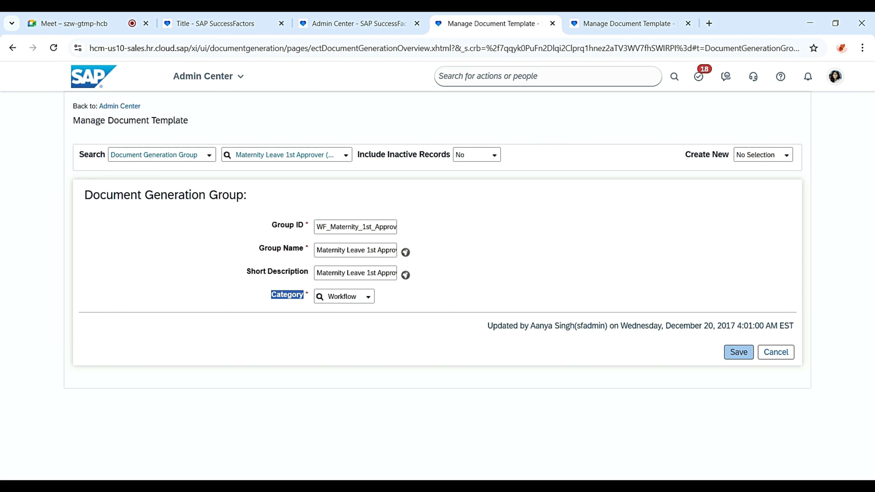
{"action": "left_click", "coordinate": [629, 24]}
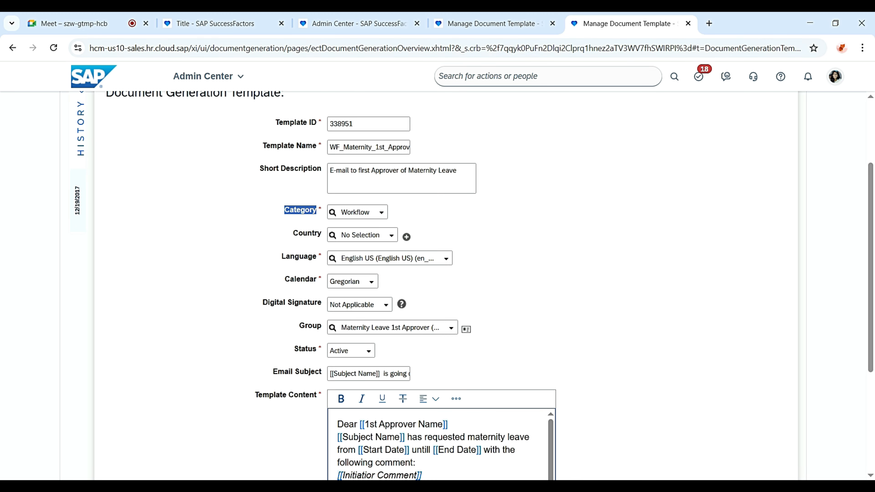
{"action": "left_click", "coordinate": [493, 24]}
{"action": "left_click", "coordinate": [629, 24]}
Step: Highlight the template's Country and Language labels and list the available Calendar and Digital Signature options
{"action": "double_click", "coordinate": [307, 233]}
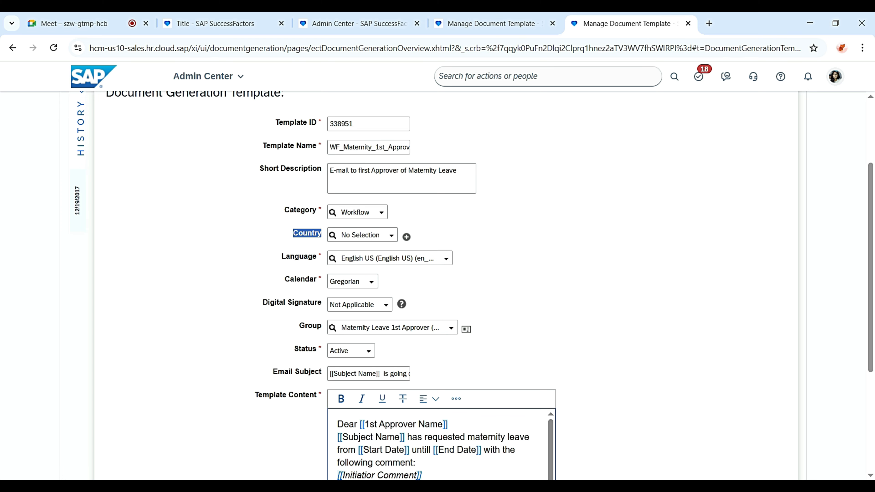
{"action": "double_click", "coordinate": [298, 256]}
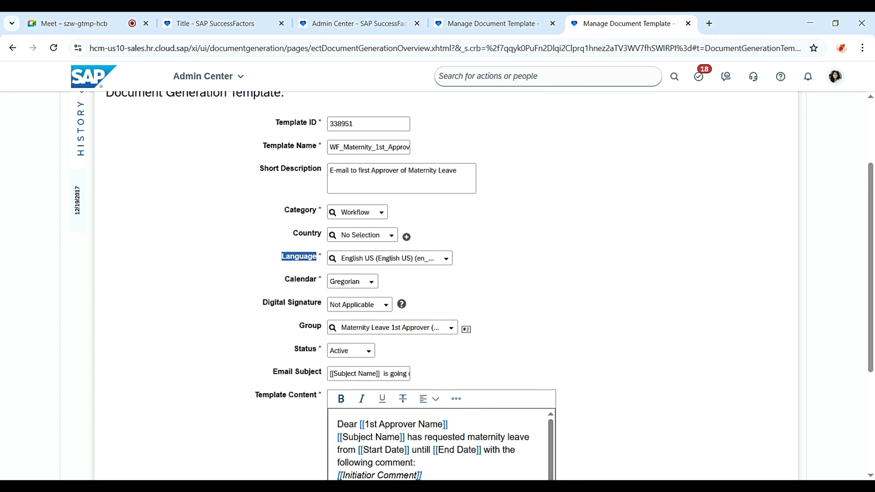
{"action": "double_click", "coordinate": [301, 279]}
{"action": "left_click", "coordinate": [371, 282]}
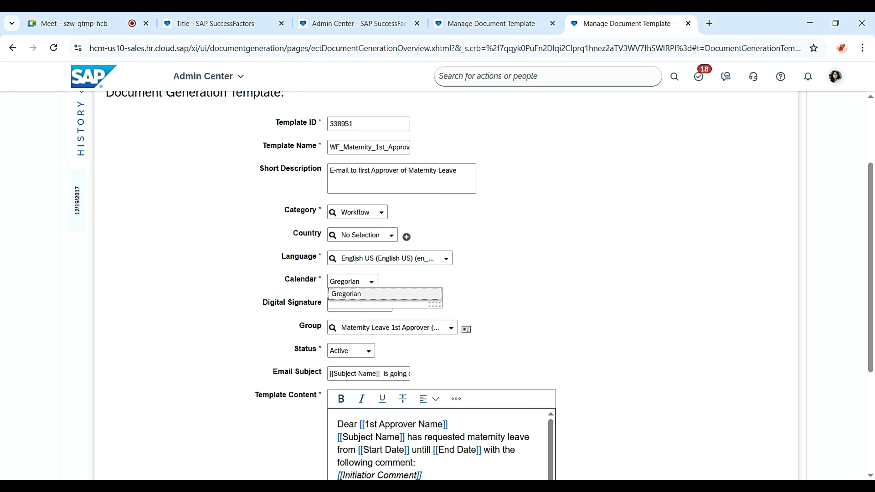
{"action": "left_click", "coordinate": [517, 293]}
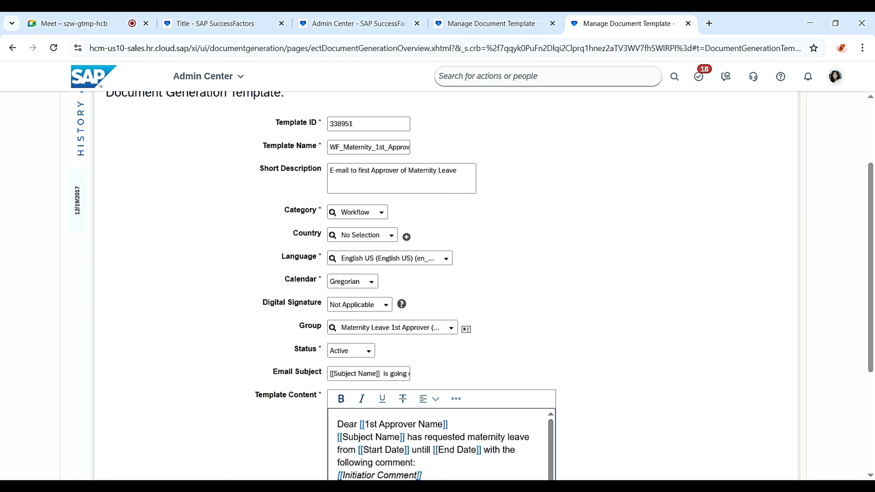
{"action": "left_click", "coordinate": [386, 305]}
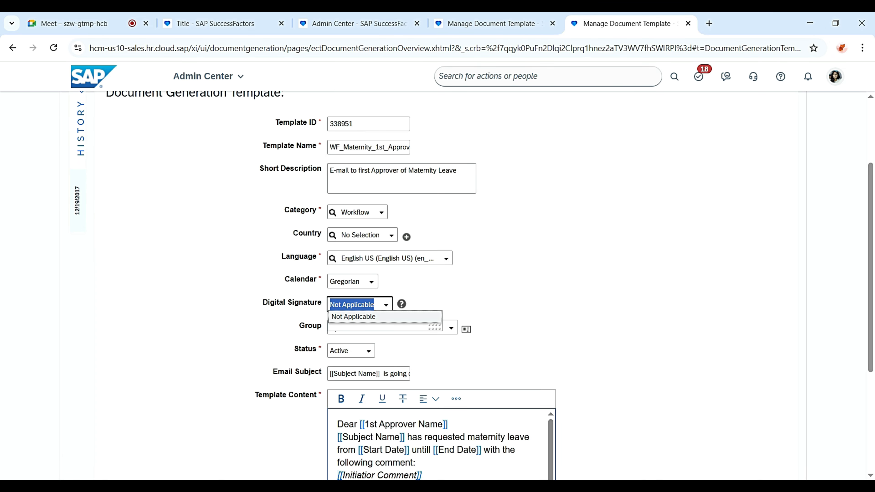
{"action": "left_click", "coordinate": [517, 307]}
Step: Examine the template's assigned Group and place the cursor in its Email Subject text
{"action": "scroll", "coordinate": [517, 307], "scroll_direction": "down", "scroll_amount": 2}
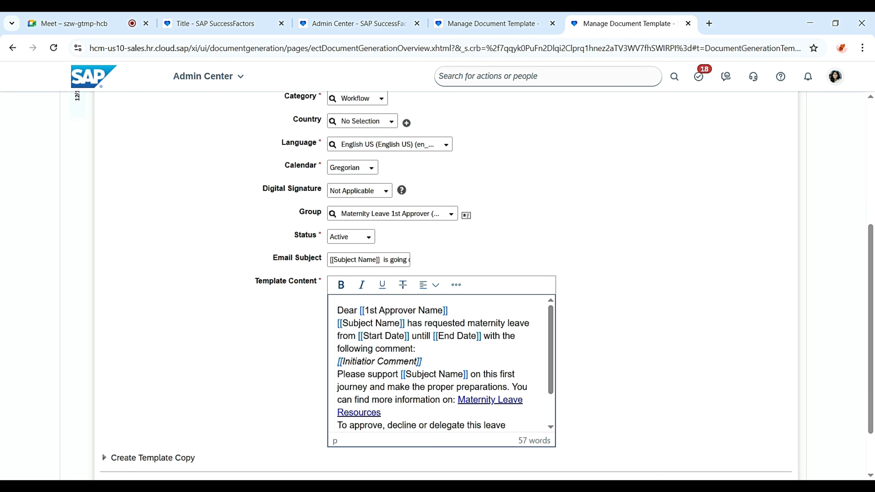
{"action": "left_click", "coordinate": [451, 214]}
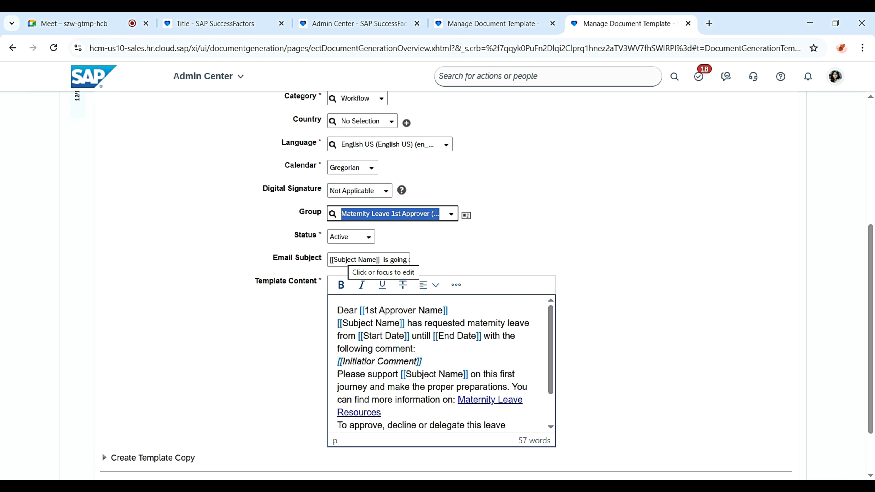
{"action": "left_click", "coordinate": [348, 260]}
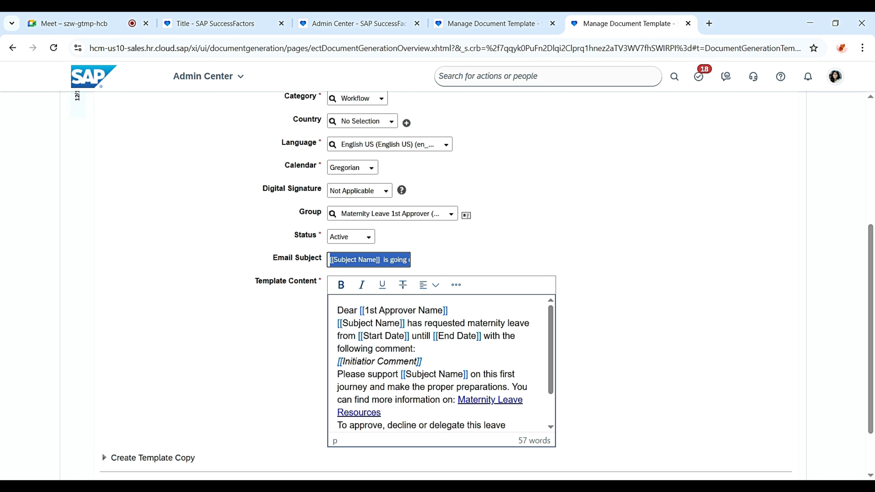
{"action": "left_click", "coordinate": [384, 259]}
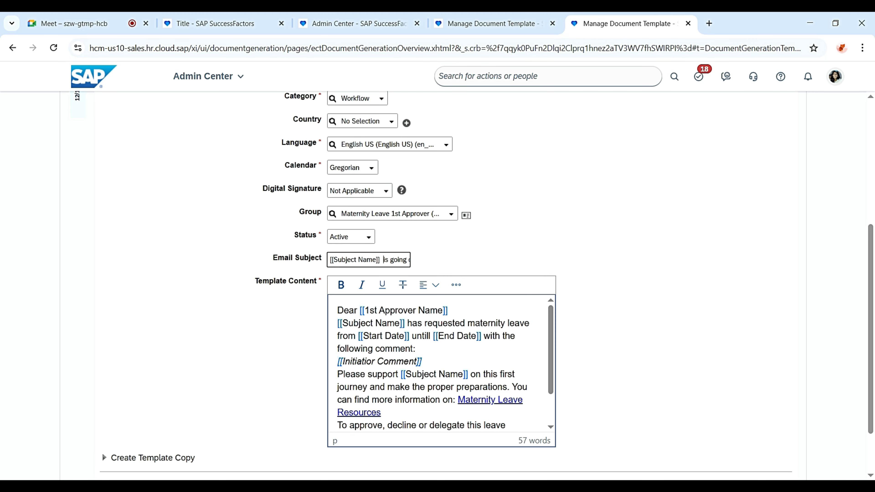
Step: Highlight the [[EVENT_REASON]] and [[SUBJECT_USER]] placeholders in the standard e-mail notification's subject for comparison
{"action": "left_click", "coordinate": [359, 23]}
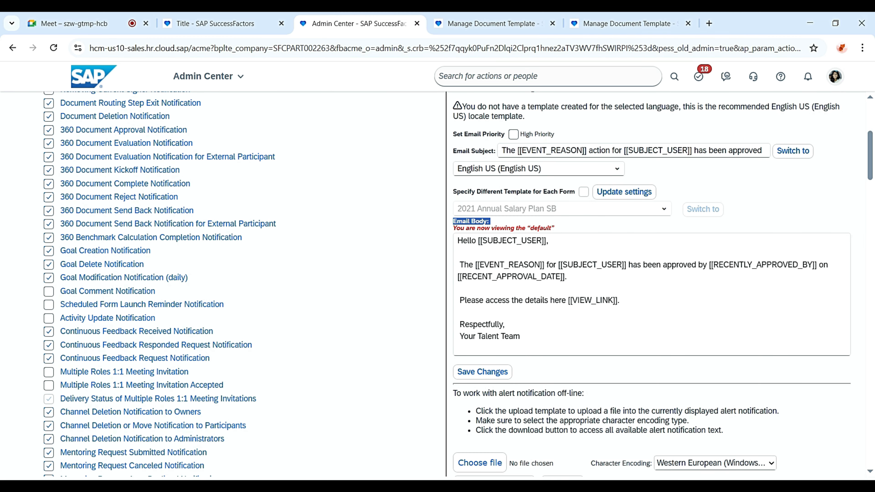
{"action": "left_click_drag", "start_coordinate": [589, 150], "coordinate": [518, 151]}
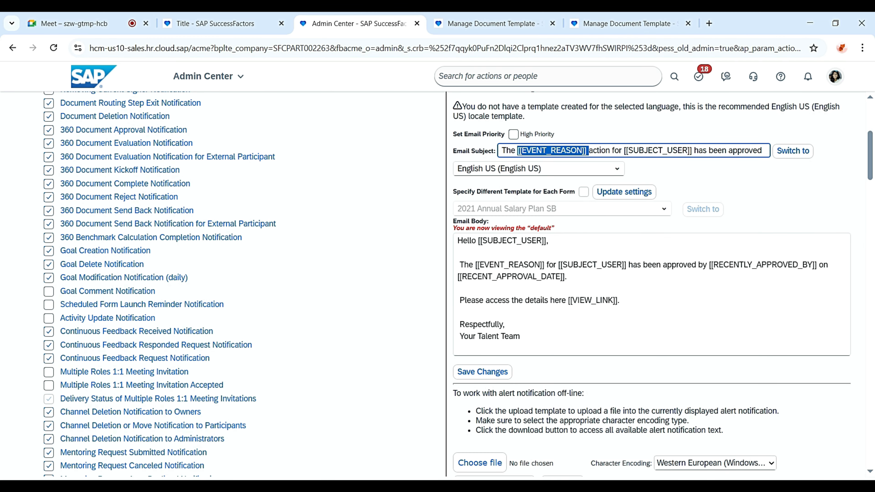
{"action": "left_click_drag", "start_coordinate": [695, 150], "coordinate": [624, 150]}
Step: Return to the document generation template, highlight the Subject Name placeholder in Email Subject and read through the full subject text
{"action": "left_click", "coordinate": [627, 23]}
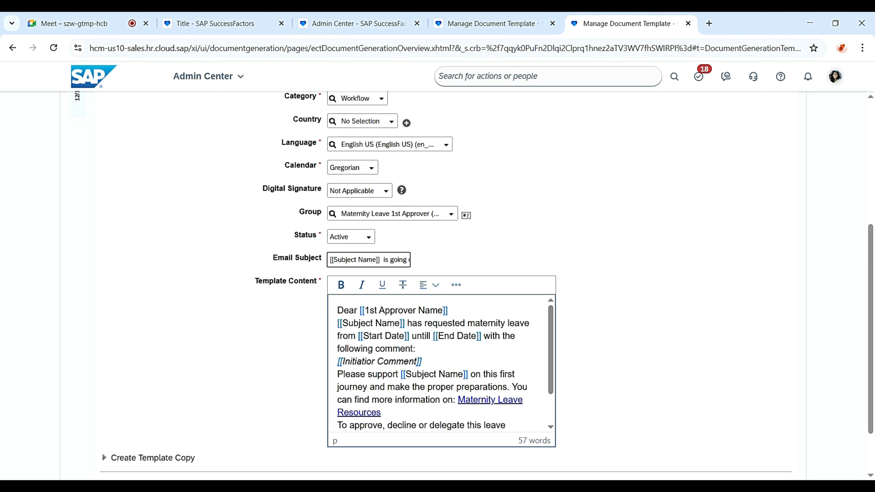
{"action": "left_click_drag", "start_coordinate": [378, 260], "coordinate": [331, 259]}
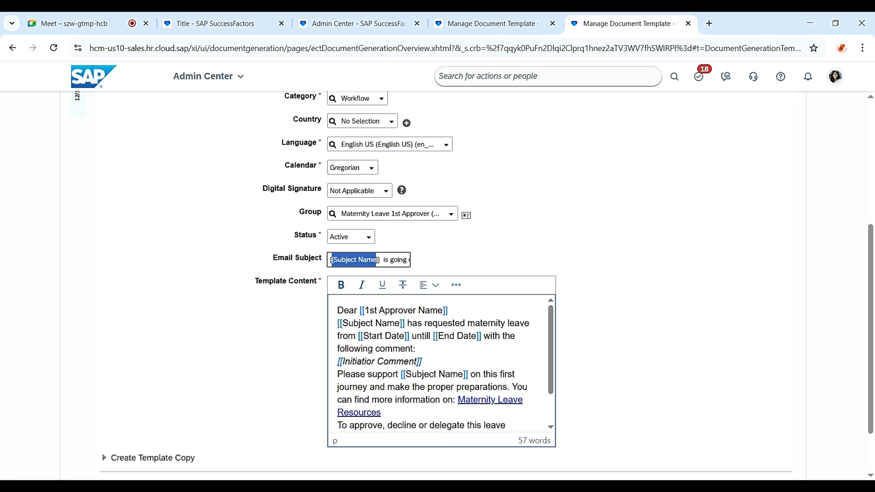
{"action": "left_click", "coordinate": [378, 260]}
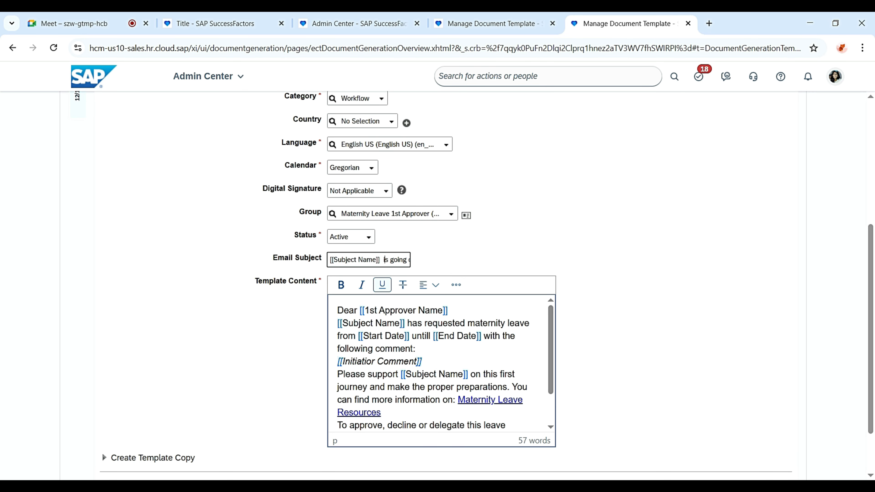
{"action": "key", "text": "Right"}
{"action": "key", "text": "Right"}
{"action": "key", "text": "Right"}
{"action": "key", "text": "Right"}
{"action": "key", "text": "Right"}
{"action": "key", "text": "Right"}
{"action": "key", "text": "Right"}
{"action": "key", "text": "Right"}
{"action": "key", "text": "Right"}
{"action": "key", "text": "Right"}
{"action": "key", "text": "Right"}
{"action": "key", "text": "Right"}
{"action": "key", "text": "Right"}
{"action": "key", "text": "Right"}
{"action": "key", "text": "Right"}
{"action": "key", "text": "Right"}
{"action": "key", "text": "Right"}
{"action": "key", "text": "Right"}
{"action": "key", "text": "Right"}
{"action": "key", "text": "Right"}
{"action": "key", "text": "Left"}
{"action": "key", "text": "Left"}
{"action": "key", "text": "Left"}
{"action": "key", "text": "Left"}
{"action": "key", "text": "Left"}
{"action": "key", "text": "Left"}
{"action": "key", "text": "Left"}
{"action": "key", "text": "Left"}
{"action": "key", "text": "Left"}
{"action": "key", "text": "Left"}
{"action": "key", "text": "Left"}
{"action": "key", "text": "Left"}
{"action": "key", "text": "Left"}
{"action": "key", "text": "Left"}
{"action": "key", "text": "Left"}
{"action": "key", "text": "Left"}
{"action": "key", "text": "Left"}
{"action": "key", "text": "Left"}
{"action": "key", "text": "Left"}
{"action": "key", "text": "Left"}
{"action": "key", "text": "Left"}
{"action": "key", "text": "Left"}
Step: Examine the Template Content from the greeting to the signature, selecting the 1st Approver Name, Subject Name and Initiatior Comment placeholders
{"action": "double_click", "coordinate": [346, 310]}
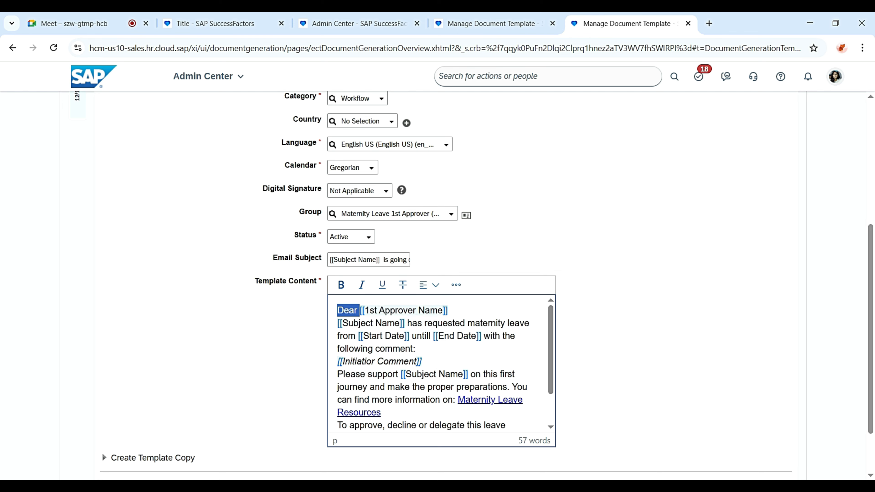
{"action": "left_click", "coordinate": [404, 311]}
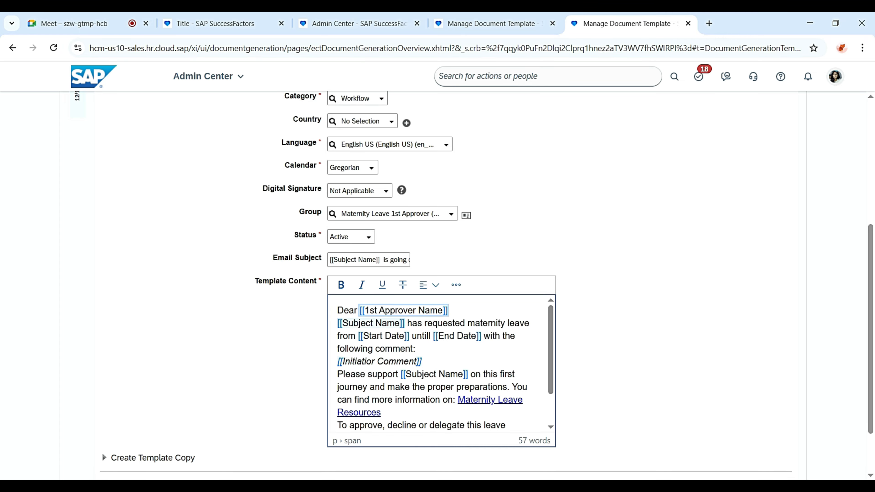
{"action": "left_click", "coordinate": [371, 323]}
{"action": "left_click", "coordinate": [410, 336]}
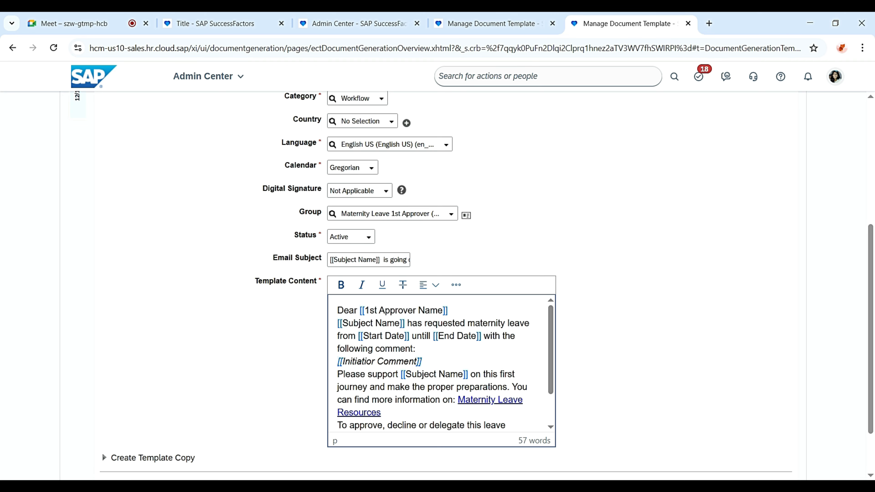
{"action": "left_click", "coordinate": [379, 362]}
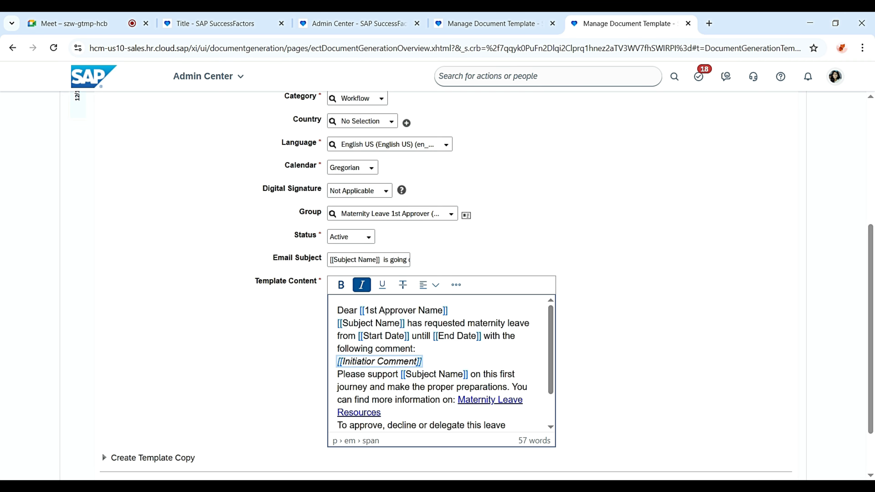
{"action": "left_click", "coordinate": [435, 374]}
{"action": "scroll", "coordinate": [434, 374], "scroll_direction": "down", "scroll_amount": 2}
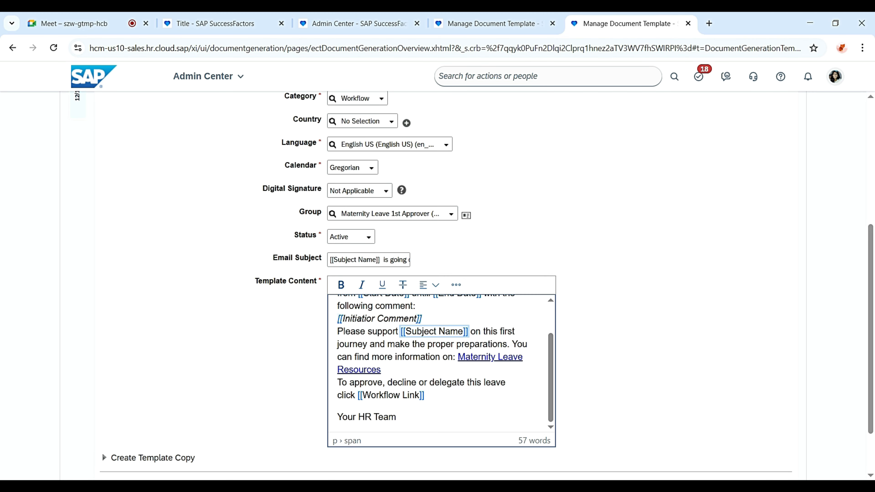
Step: Duplicate the template's browser tab and open Document Generation - Manage Document Template Mapping in the copy
{"action": "right_click", "coordinate": [665, 24]}
{"action": "left_click", "coordinate": [707, 125]}
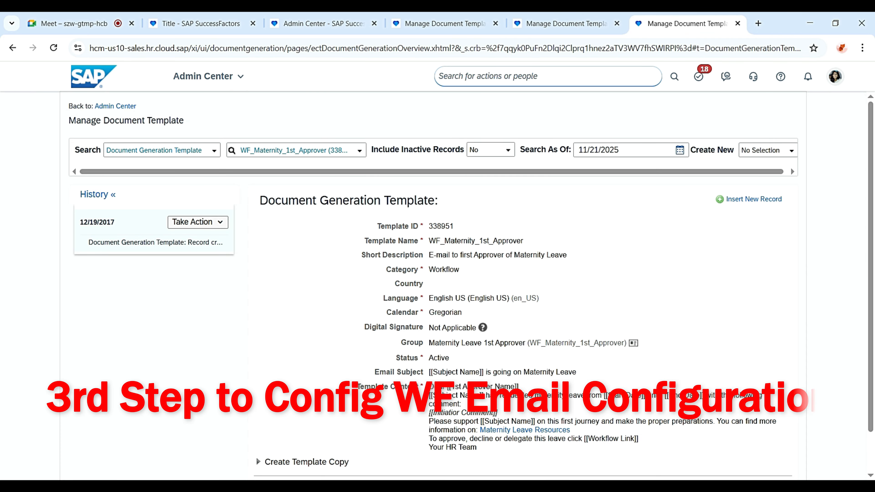
{"action": "left_click", "coordinate": [538, 76]}
{"action": "type", "text": "document"}
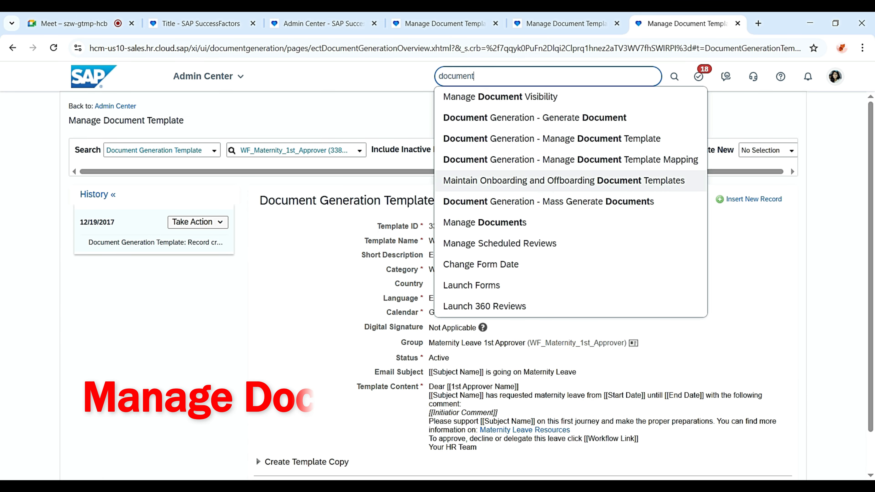
{"action": "key", "text": "Up"}
{"action": "key", "text": "Return"}
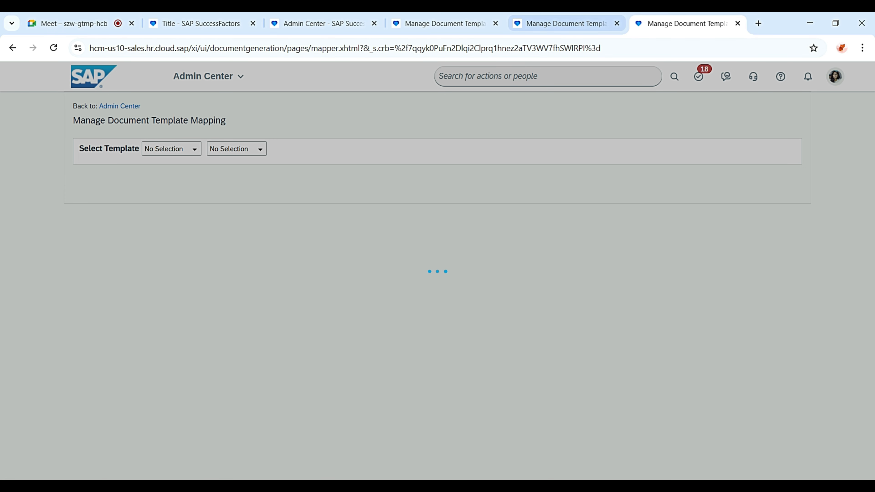
Step: Look up the Template ID in the template record and load the mapping for template 338951, WF_Maternity_1st_Approver
{"action": "left_click", "coordinate": [566, 23]}
{"action": "scroll", "coordinate": [433, 286], "scroll_direction": "up", "scroll_amount": 6}
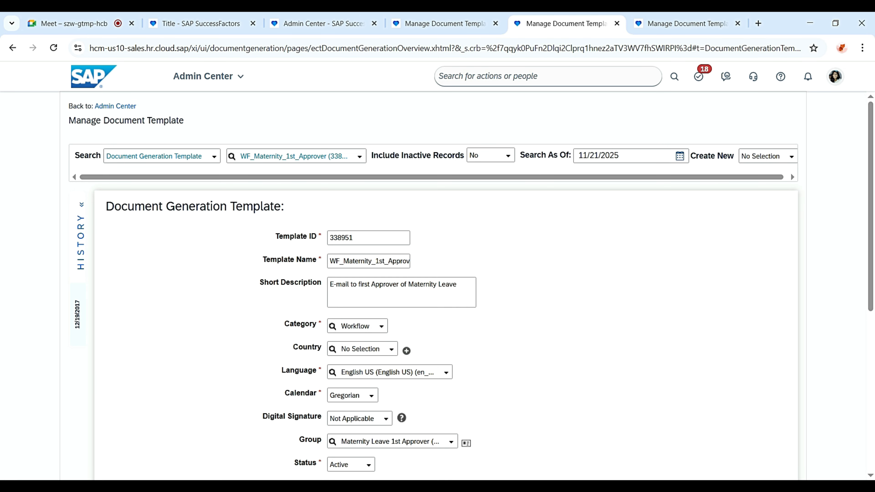
{"action": "left_click", "coordinate": [688, 23]}
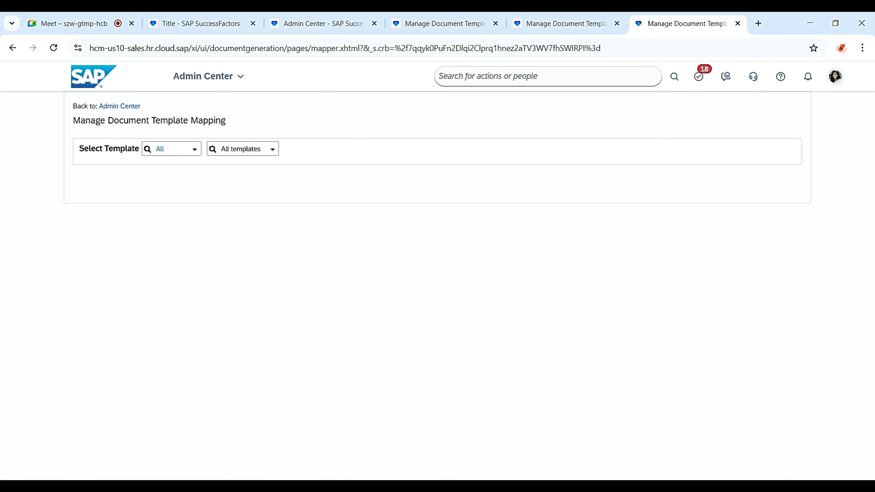
{"action": "left_click", "coordinate": [257, 149]}
{"action": "type", "text": "338951"}
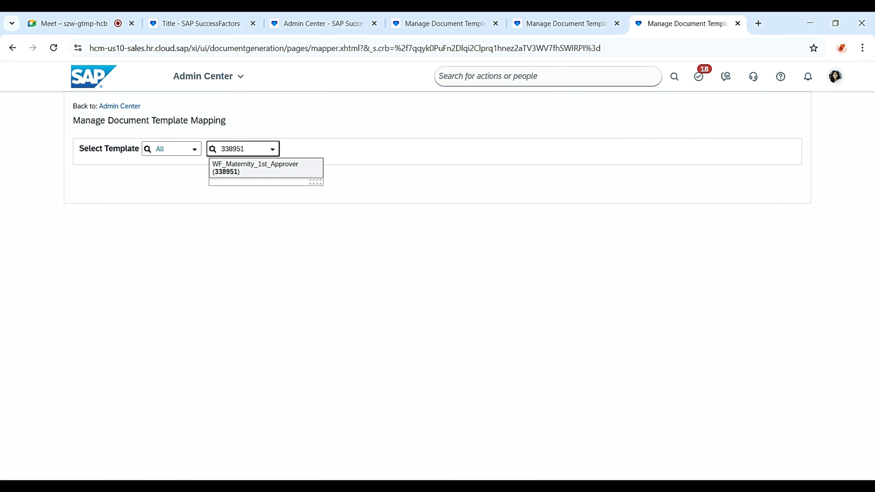
{"action": "key", "text": "Return"}
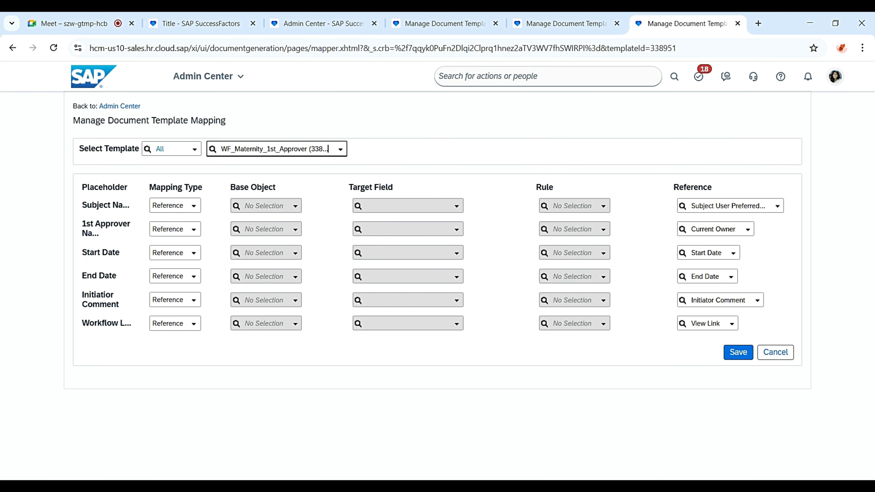
Step: Examine the Placeholder column of the mapping, going through 1st Approver Name, Start Date, End Date and Initiatior Comment
{"action": "double_click", "coordinate": [104, 187]}
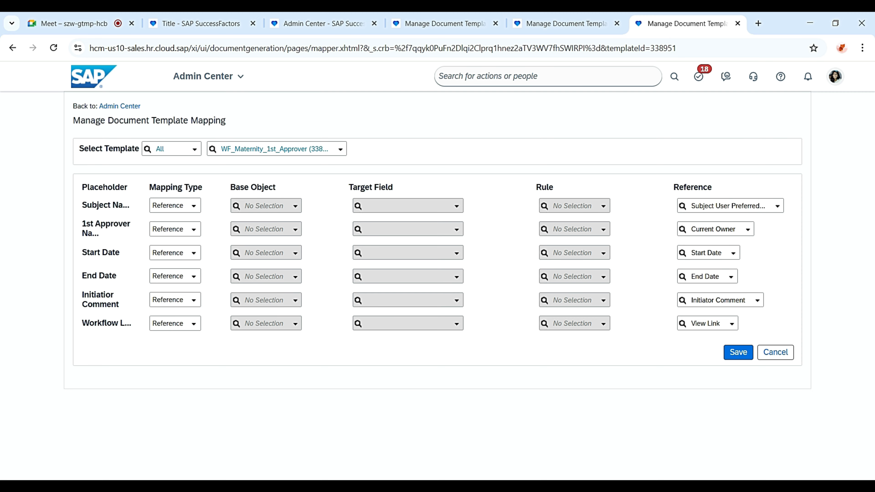
{"action": "triple_click", "coordinate": [114, 225]}
{"action": "left_click", "coordinate": [110, 253]}
{"action": "triple_click", "coordinate": [110, 253]}
{"action": "double_click", "coordinate": [108, 276]}
{"action": "double_click", "coordinate": [101, 296]}
{"action": "double_click", "coordinate": [105, 188]}
Step: Highlight the Subject Name placeholder in the template's Email Subject for comparison and return to the mapping page
{"action": "left_click", "coordinate": [565, 23]}
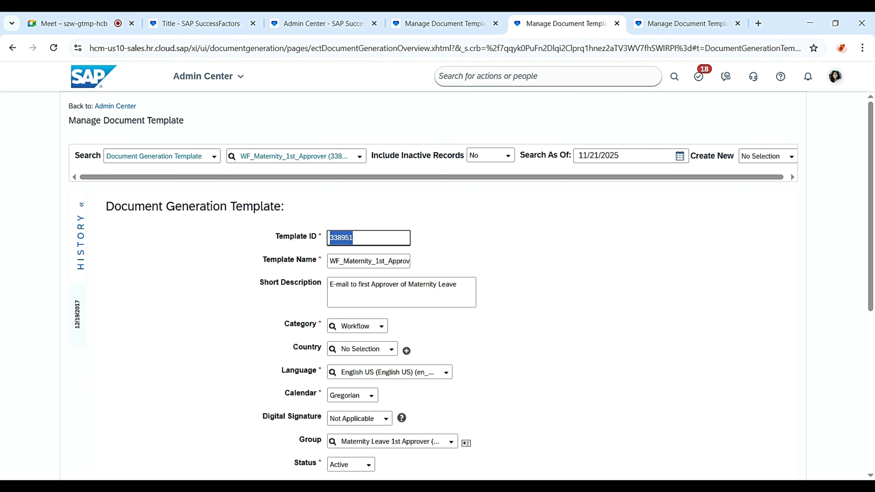
{"action": "scroll", "coordinate": [438, 286], "scroll_direction": "down", "scroll_amount": 5}
{"action": "left_click_drag", "start_coordinate": [381, 259], "coordinate": [330, 260]}
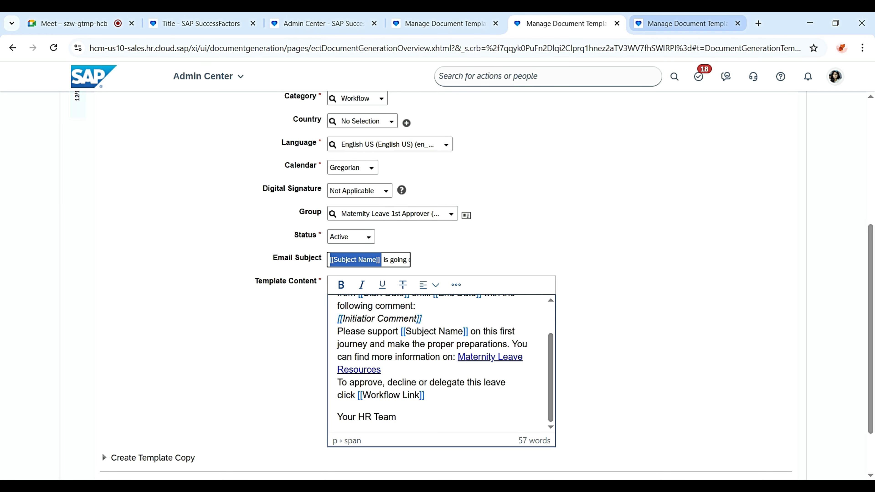
{"action": "left_click", "coordinate": [686, 23]}
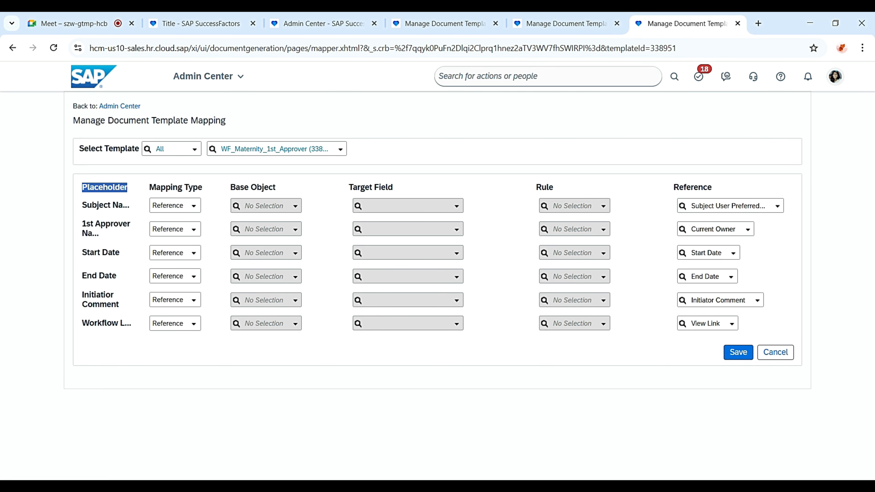
Step: Highlight the Manage Document Template Mapping title and view the Mapping Type options for the Subject Name placeholder
{"action": "triple_click", "coordinate": [169, 121]}
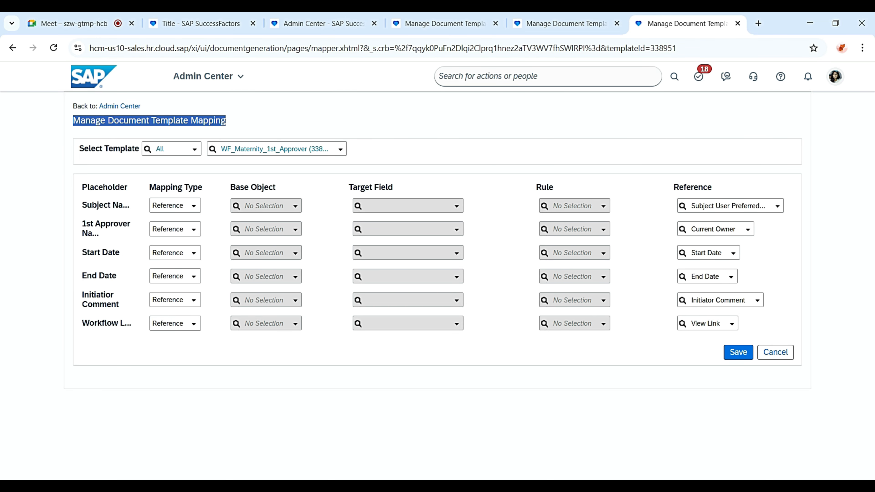
{"action": "triple_click", "coordinate": [193, 188]}
{"action": "left_click", "coordinate": [193, 206]}
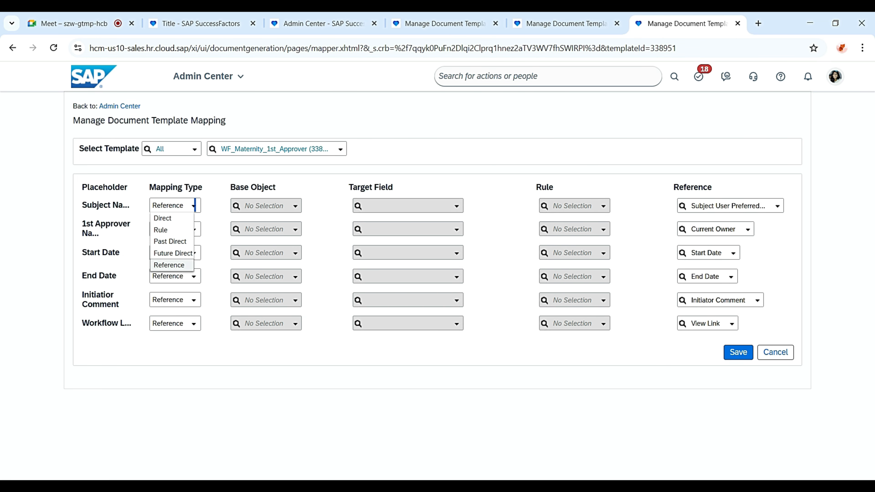
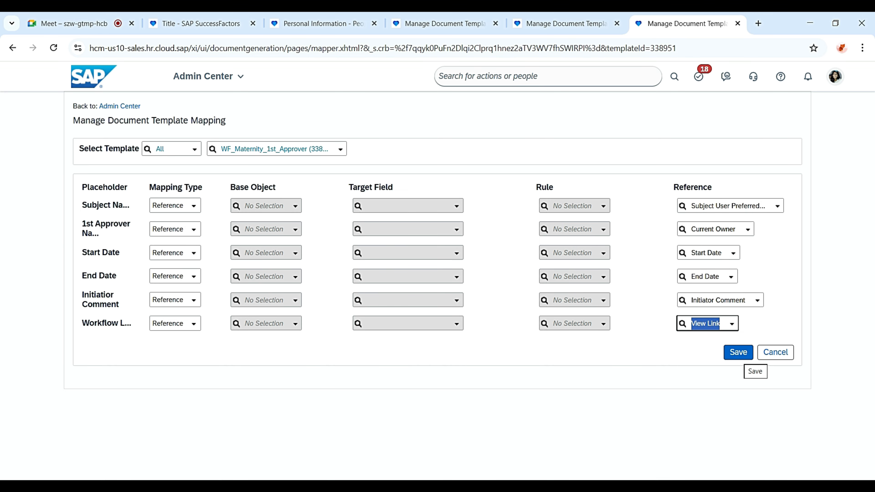
Step: Return to the WF_Maternity_1st_Approver template and leave its edit form without saving
{"action": "key", "text": "ctrl+shift+Tab"}
{"action": "scroll", "coordinate": [437, 286], "scroll_direction": "up", "scroll_amount": 7}
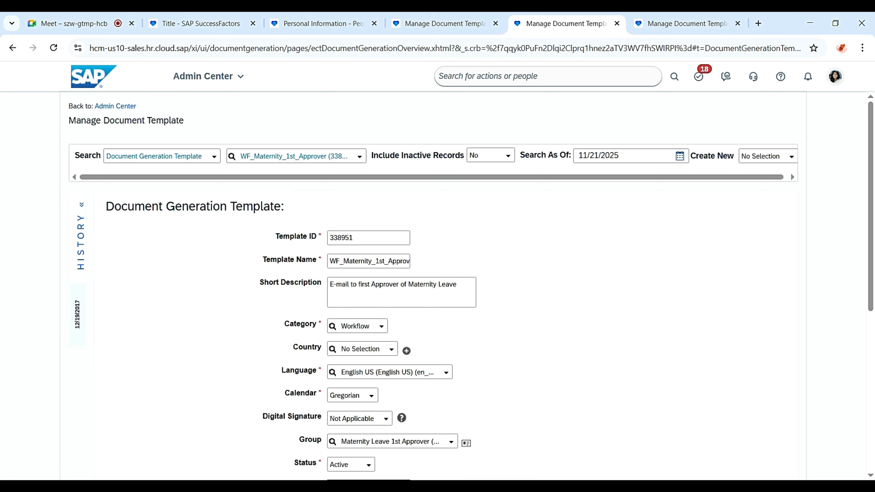
{"action": "scroll", "coordinate": [438, 286], "scroll_direction": "down", "scroll_amount": 7}
{"action": "left_click", "coordinate": [772, 444]}
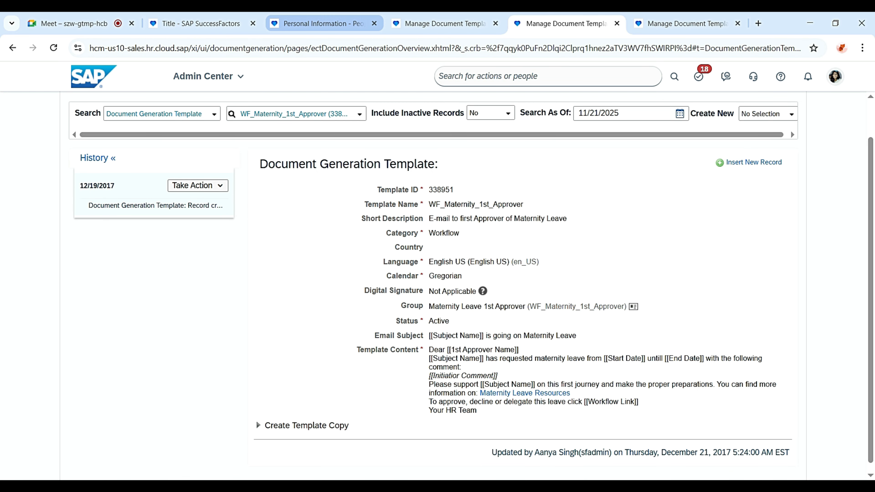
Step: Switch to the Address Change workflow, highlight Step 1's Workflow Email Configuration heading and open the record with Make Correction
{"action": "left_click", "coordinate": [444, 23]}
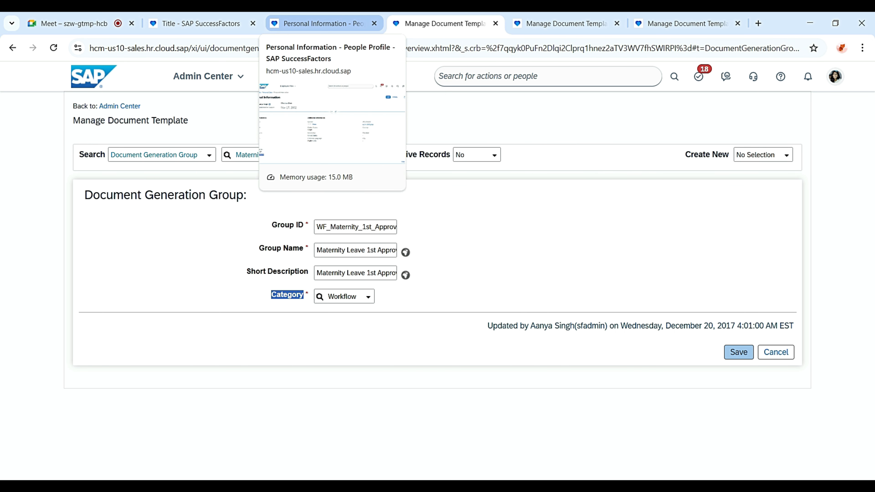
{"action": "left_click", "coordinate": [320, 23]}
{"action": "left_click", "coordinate": [201, 23]}
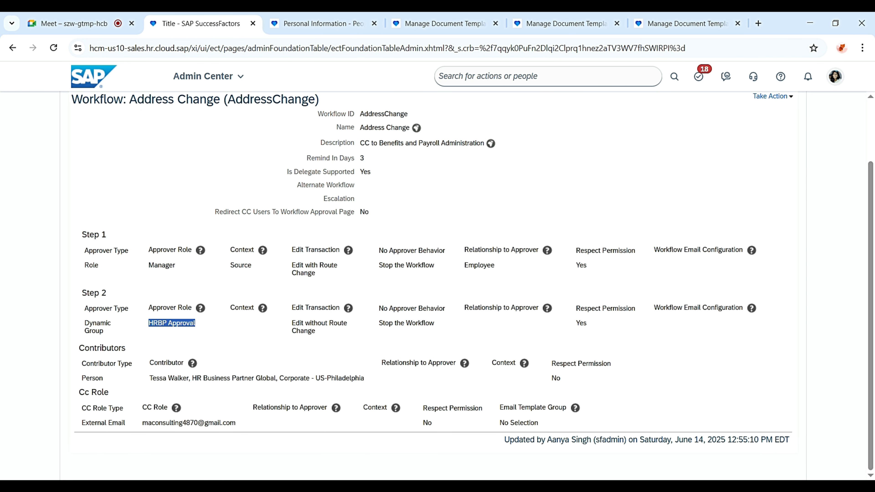
{"action": "triple_click", "coordinate": [698, 250]}
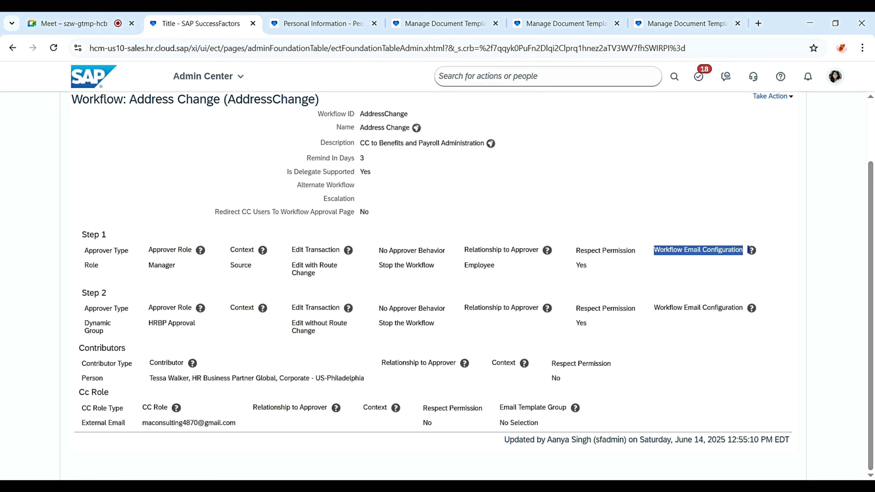
{"action": "scroll", "coordinate": [699, 250], "scroll_direction": "up", "scroll_amount": 3}
{"action": "mouse_move", "coordinate": [773, 171]}
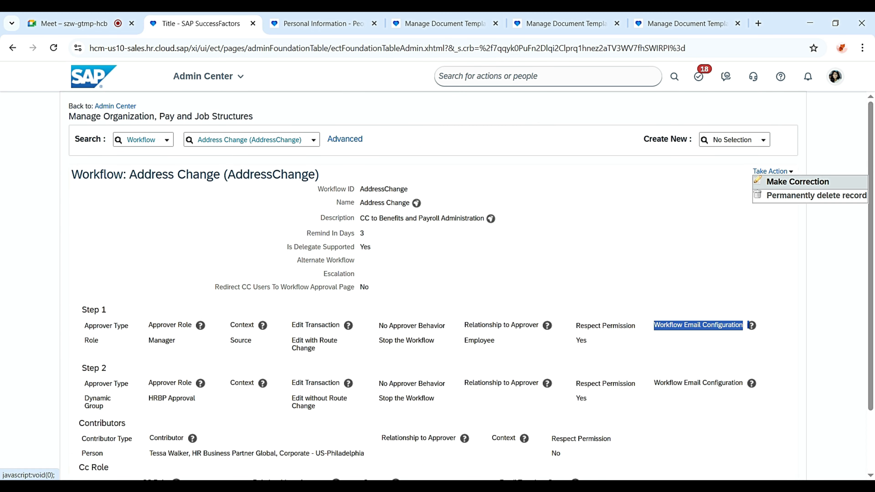
{"action": "left_click", "coordinate": [798, 181]}
Step: Open Manage Workflow Email Configuration from the Personal Information page and list its existing configurations
{"action": "key", "text": "ctrl+Tab"}
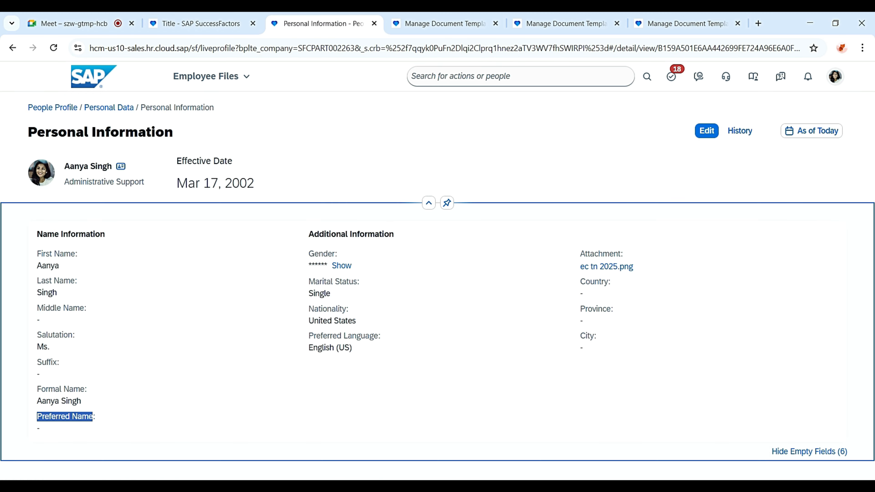
{"action": "key", "text": "ctrl+Tab"}
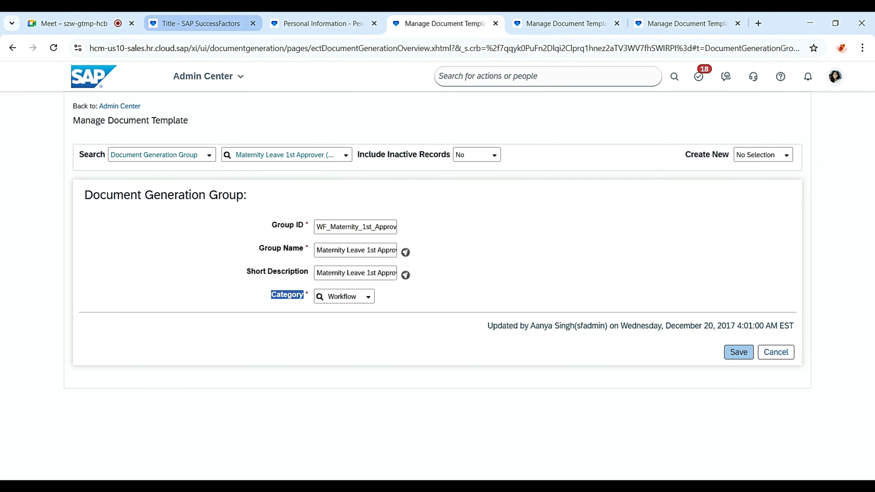
{"action": "left_click", "coordinate": [203, 23]}
{"action": "key", "text": "ctrl+Tab"}
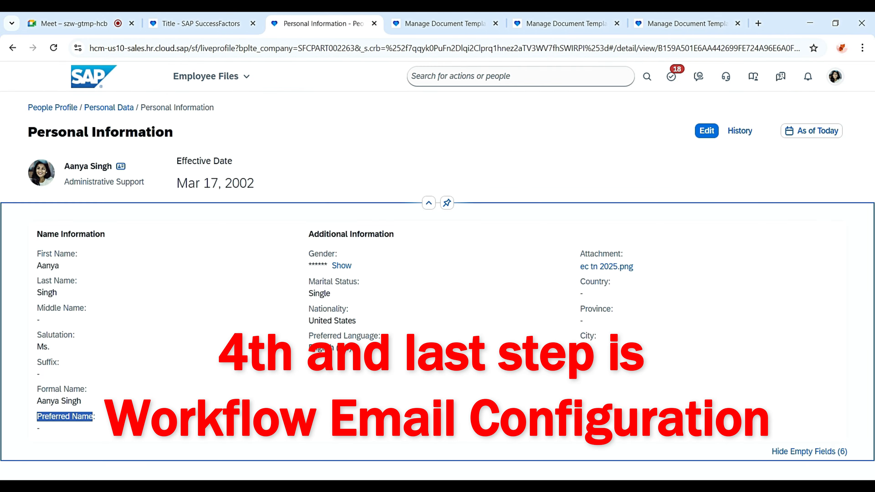
{"action": "left_click", "coordinate": [520, 76]}
{"action": "type", "text": "workflow"}
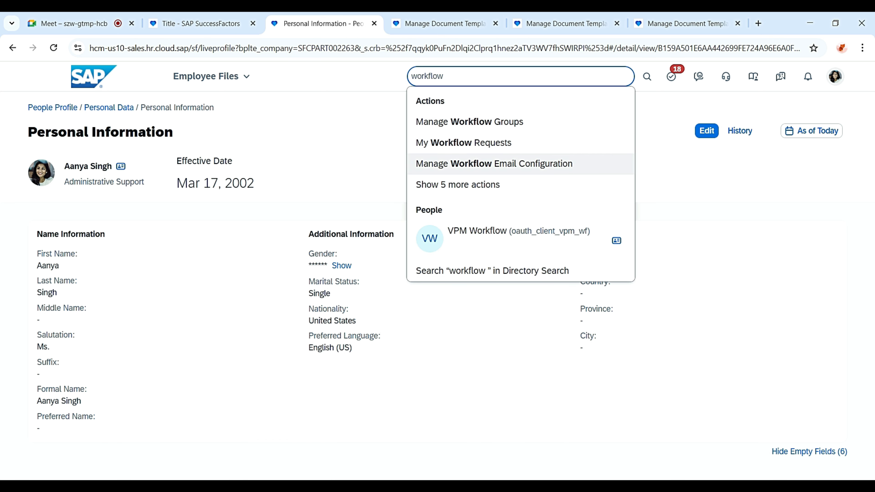
{"action": "key", "text": "Return"}
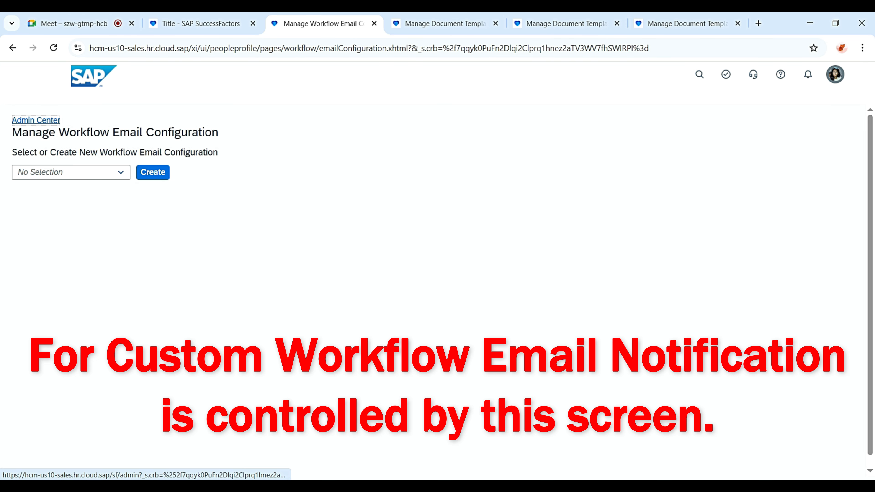
{"action": "left_click", "coordinate": [121, 160]}
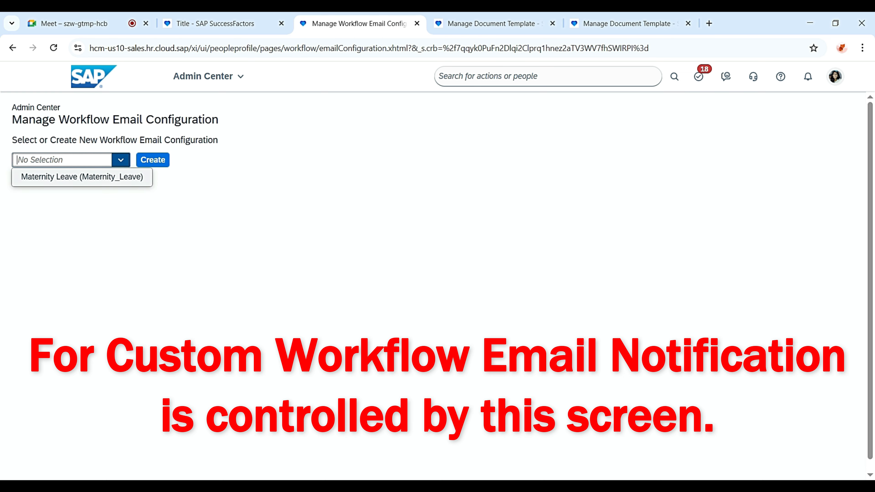
Step: Search the document generation groups for "mater" and compare them with the Workflow Email Configuration page
{"action": "left_click", "coordinate": [490, 23]}
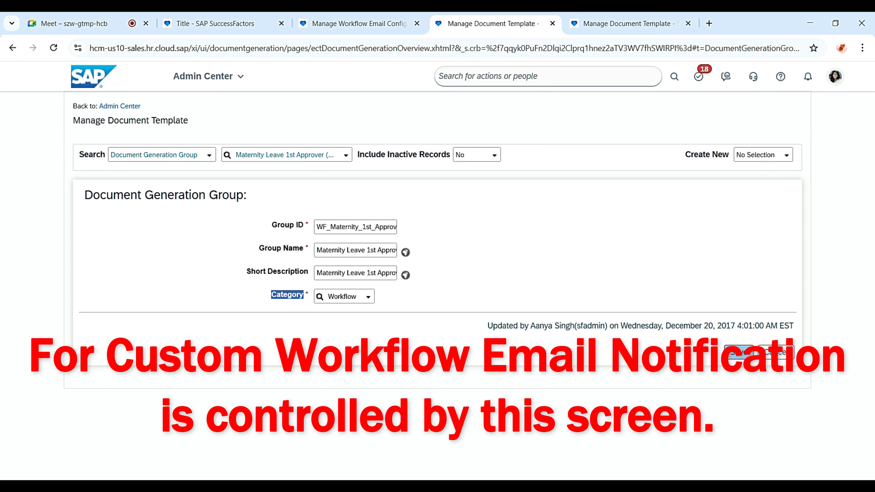
{"action": "left_click", "coordinate": [285, 155]}
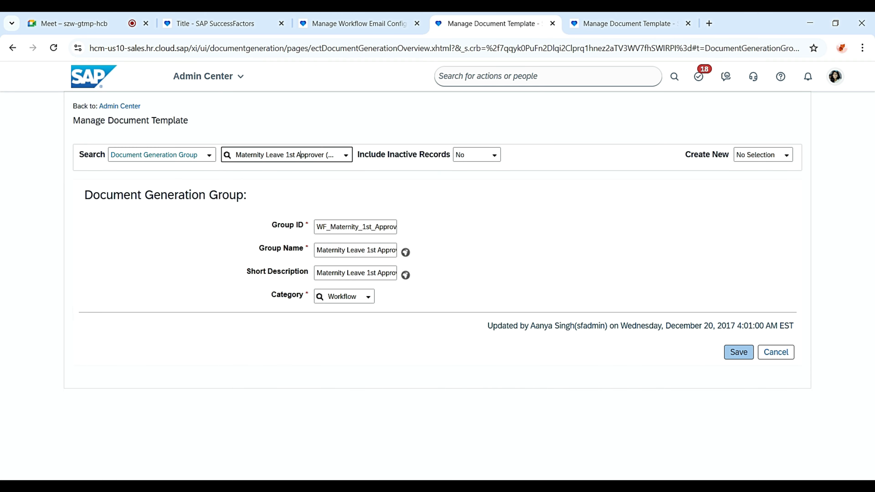
{"action": "type", "text": "mater"}
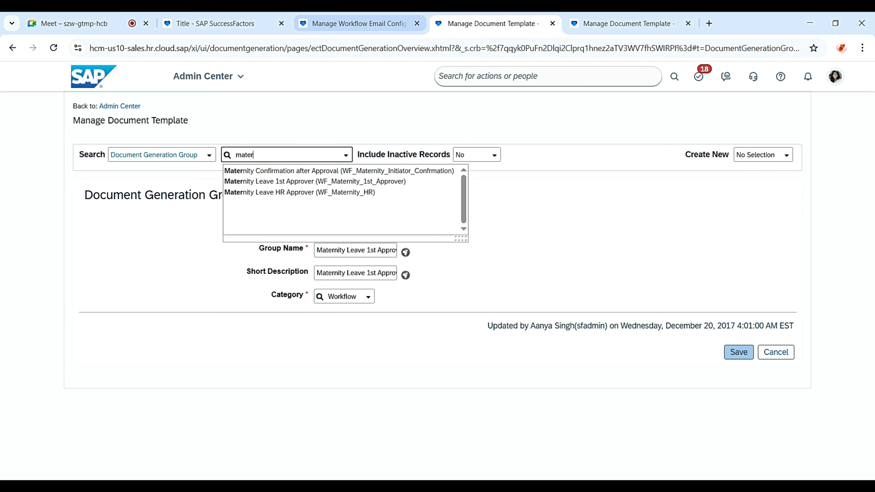
{"action": "left_click", "coordinate": [358, 23]}
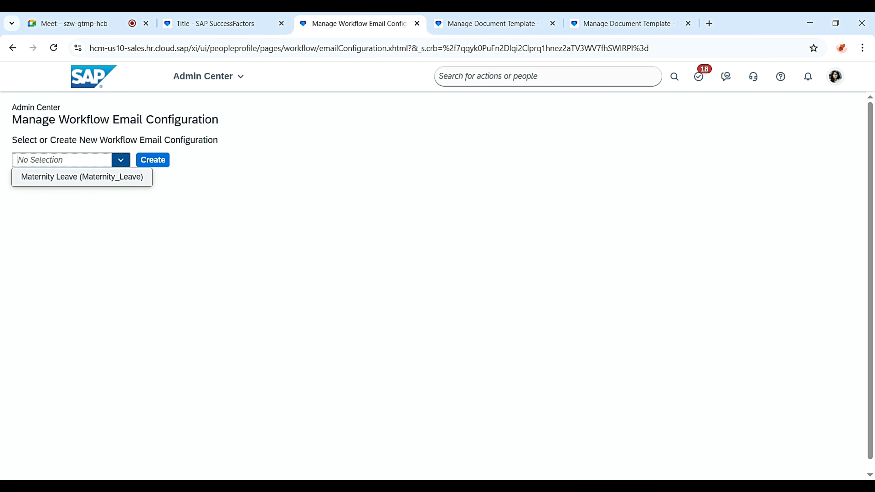
{"action": "left_click", "coordinate": [493, 23]}
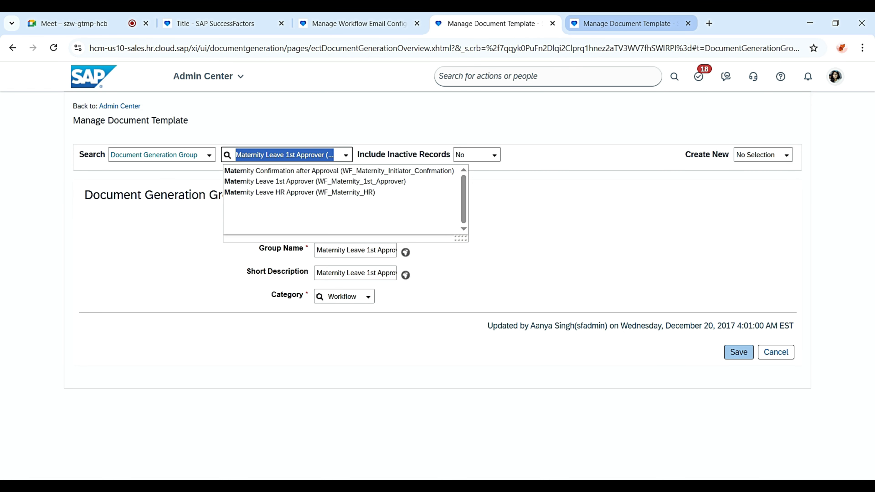
Step: Search the document generation templates for "maternity" and highlight WF_Maternity_Confirmation in the suggestions
{"action": "left_click", "coordinate": [627, 23]}
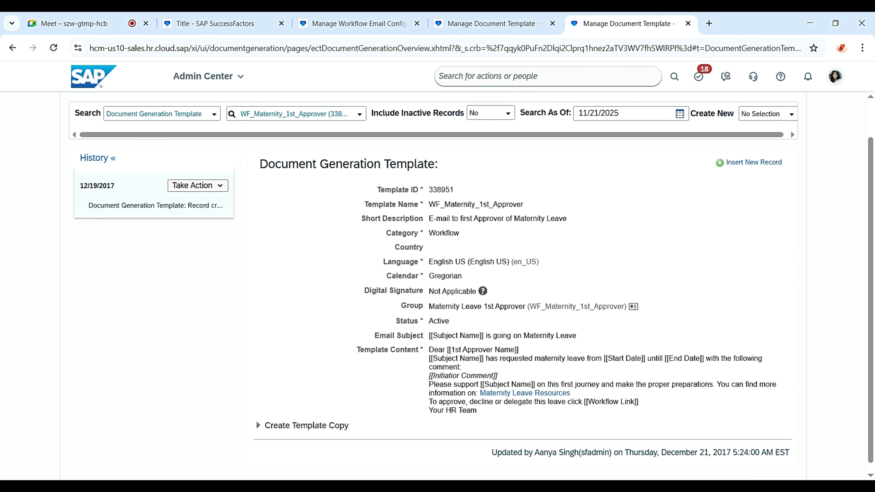
{"action": "left_click", "coordinate": [297, 113]}
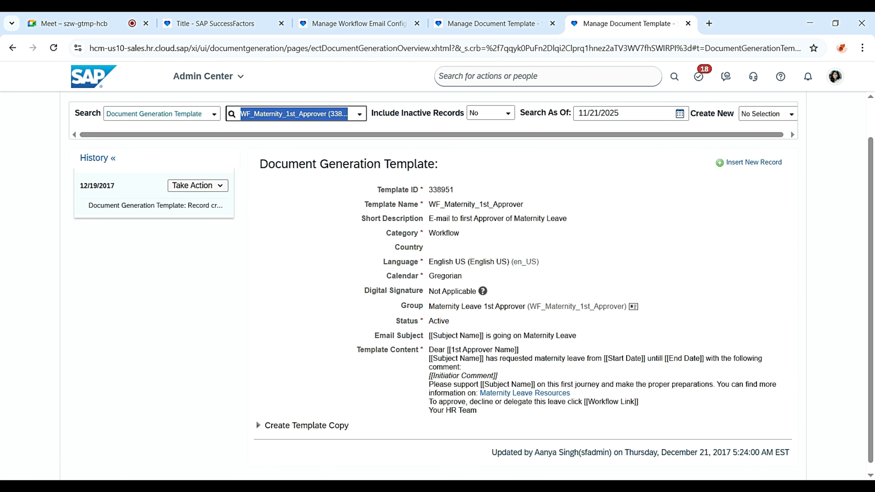
{"action": "type", "text": "maternity"}
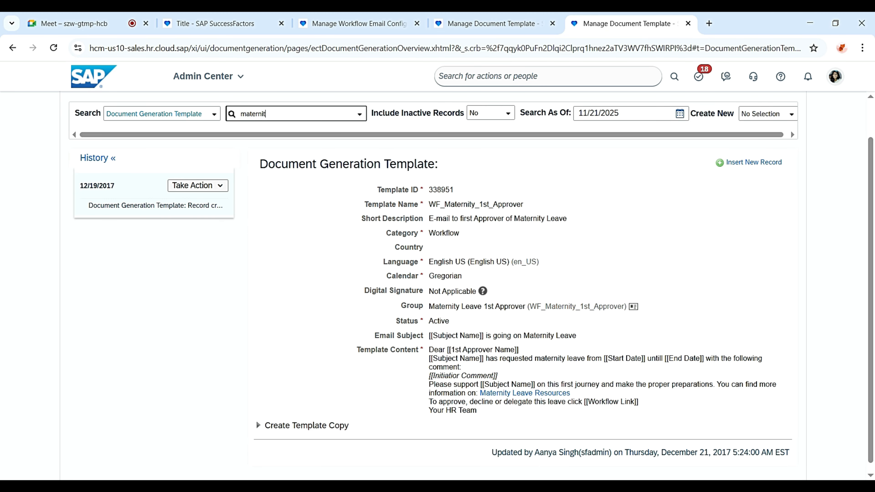
{"action": "key", "text": "Down"}
{"action": "key", "text": "Down"}
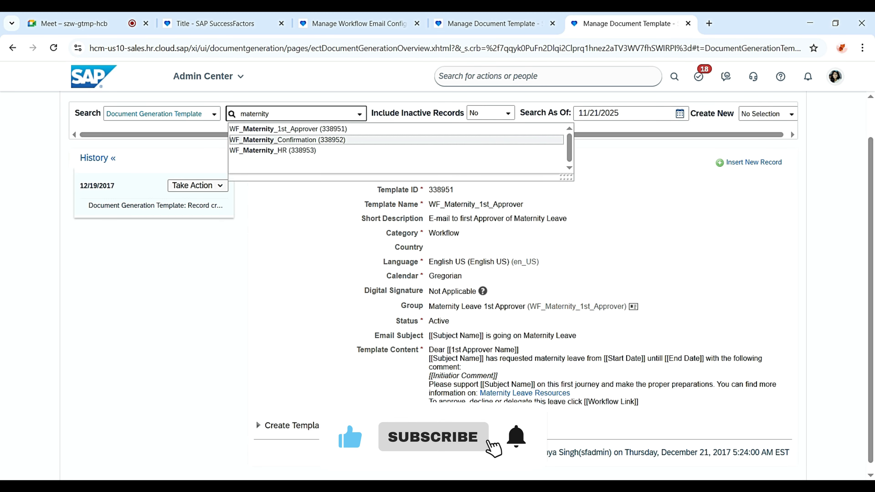
Step: Open the Maternity Leave workflow email configuration and highlight its Code and Name fields
{"action": "left_click", "coordinate": [355, 23]}
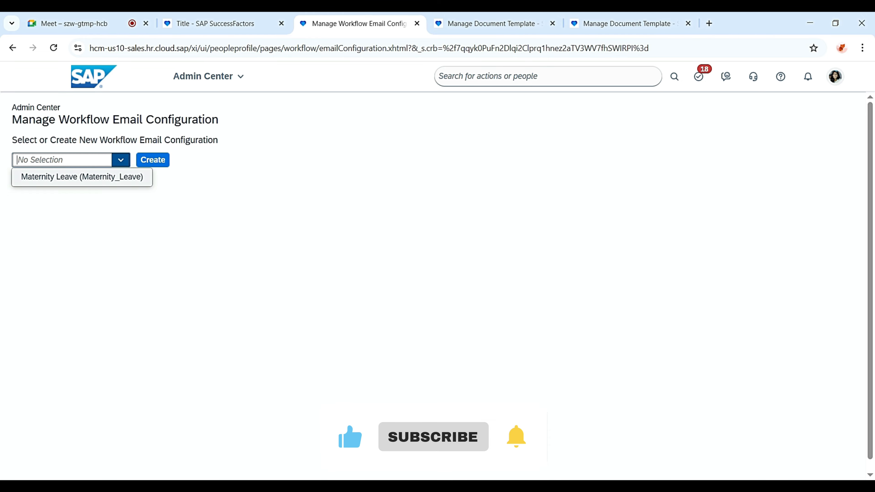
{"action": "left_click", "coordinate": [82, 177]}
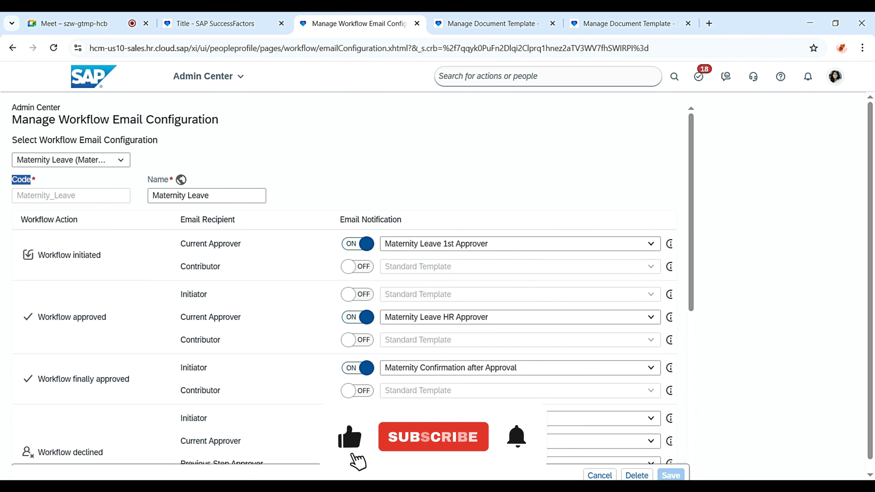
{"action": "key", "text": "Tab"}
{"action": "left_click_drag", "start_coordinate": [148, 179], "coordinate": [169, 179]}
{"action": "double_click", "coordinate": [198, 196]}
{"action": "key", "text": "ctrl+a"}
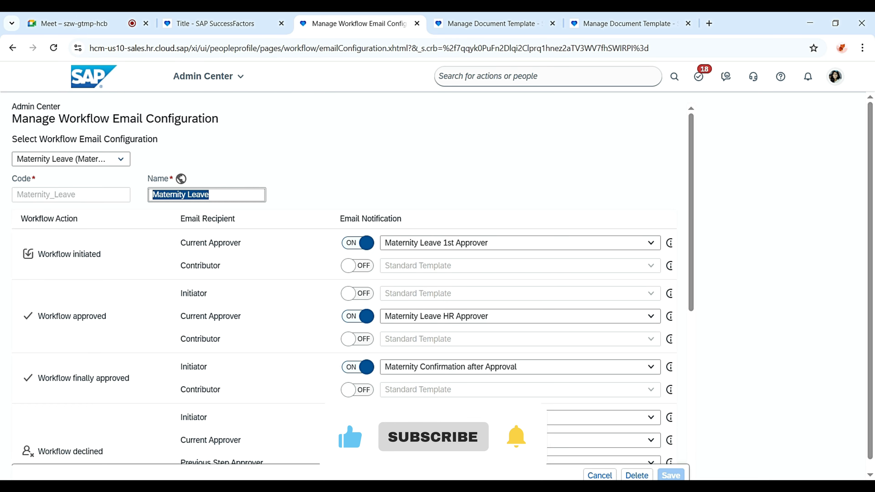
Step: Compare the initiated workflow's Current Approver notification with the 1st Approver document generation group's name, and list the selectable notification templates
{"action": "scroll", "coordinate": [353, 283], "scroll_direction": "down", "scroll_amount": 2}
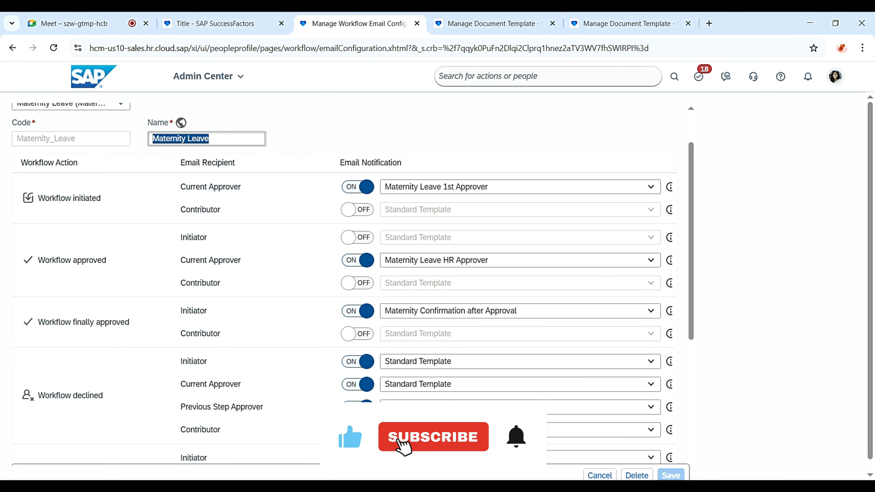
{"action": "triple_click", "coordinate": [225, 187]}
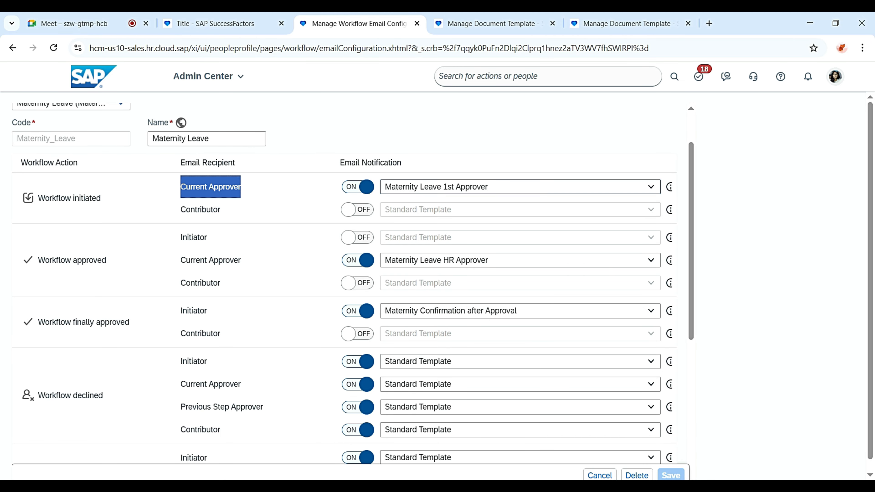
{"action": "triple_click", "coordinate": [468, 187]}
{"action": "key", "text": "ctrl+Tab"}
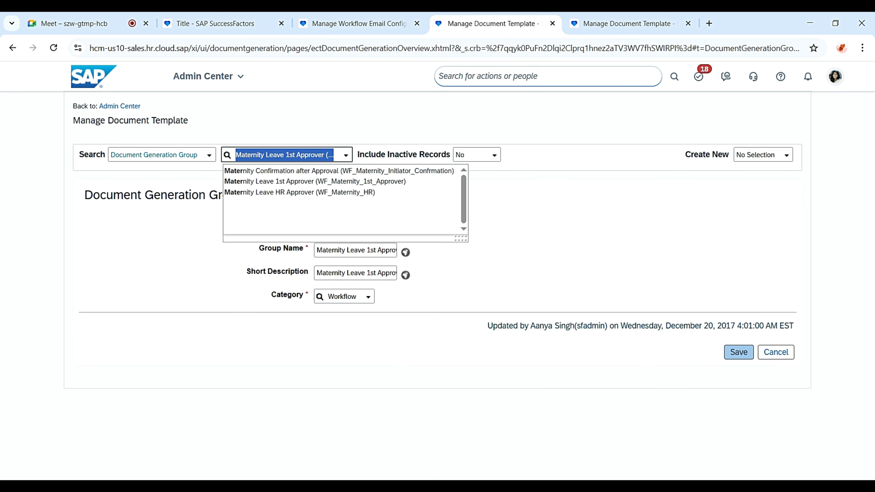
{"action": "left_click", "coordinate": [483, 262]}
{"action": "triple_click", "coordinate": [356, 250]}
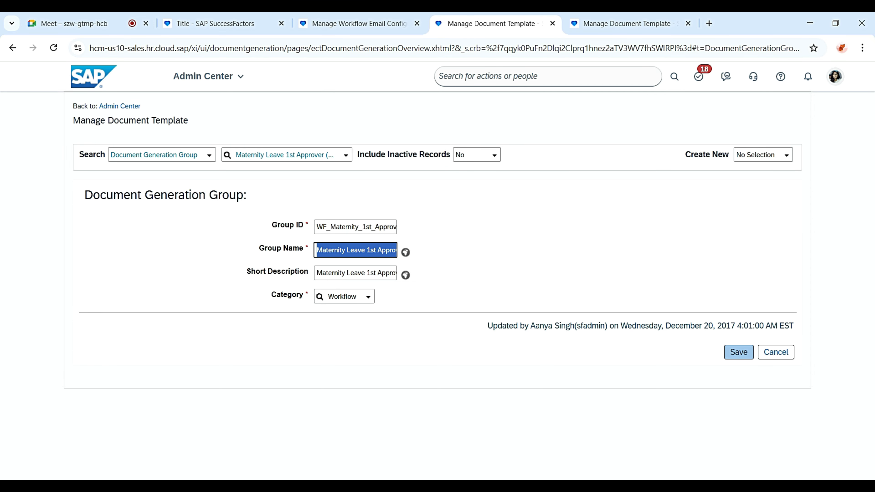
{"action": "left_click", "coordinate": [358, 23]}
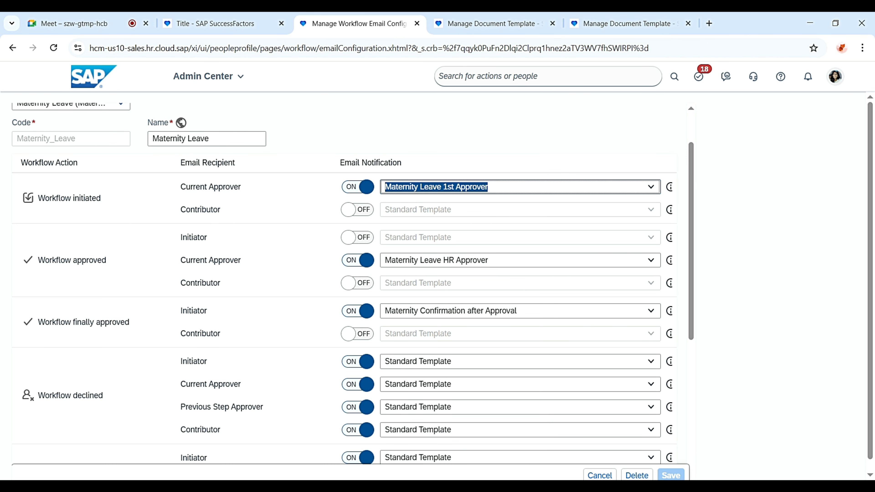
{"action": "left_click", "coordinate": [651, 187]}
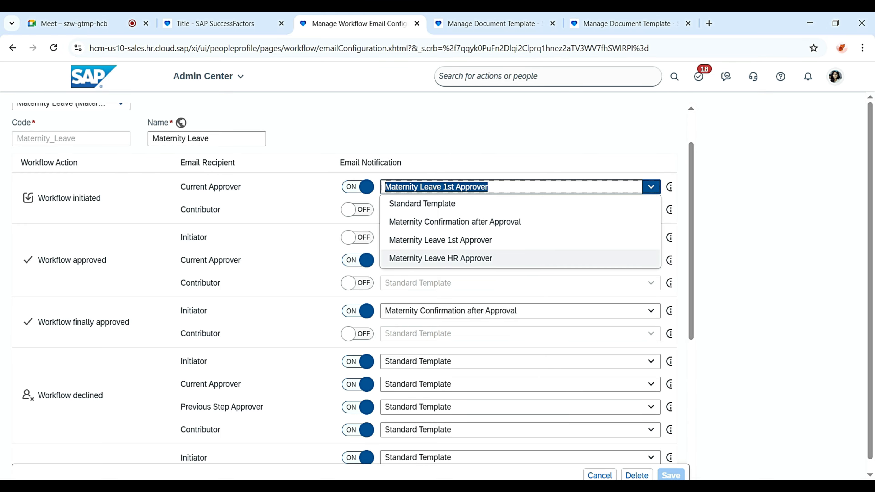
Step: Cancel editing the Maternity Leave 1st Approver group and compare the categories of the Milestone Awards Group and Maternity Leave HR Approver group
{"action": "left_click", "coordinate": [493, 23]}
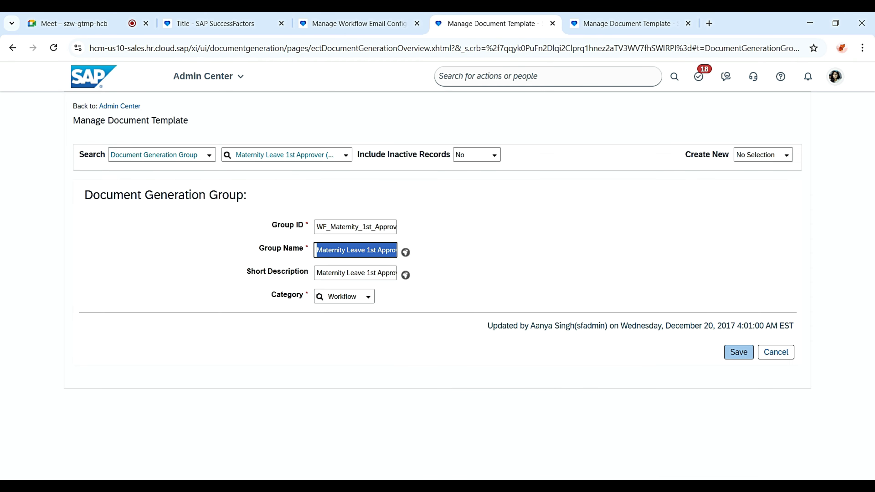
{"action": "left_click", "coordinate": [776, 352]}
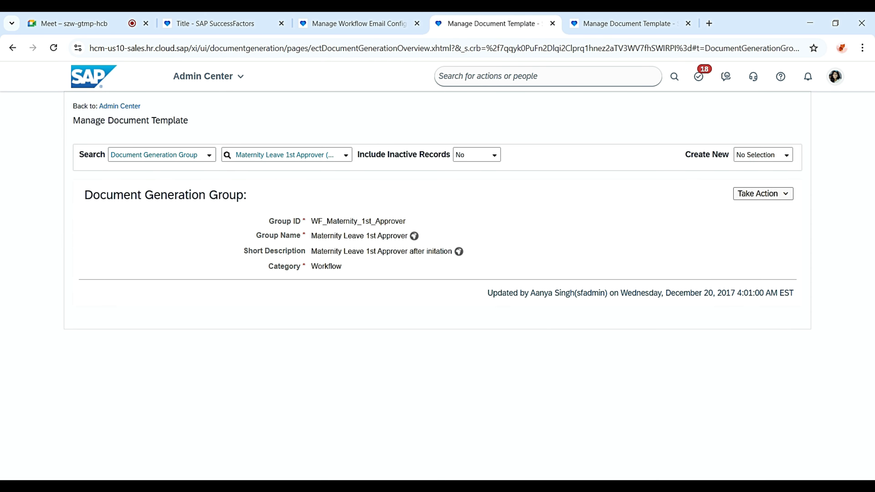
{"action": "left_click", "coordinate": [346, 156]}
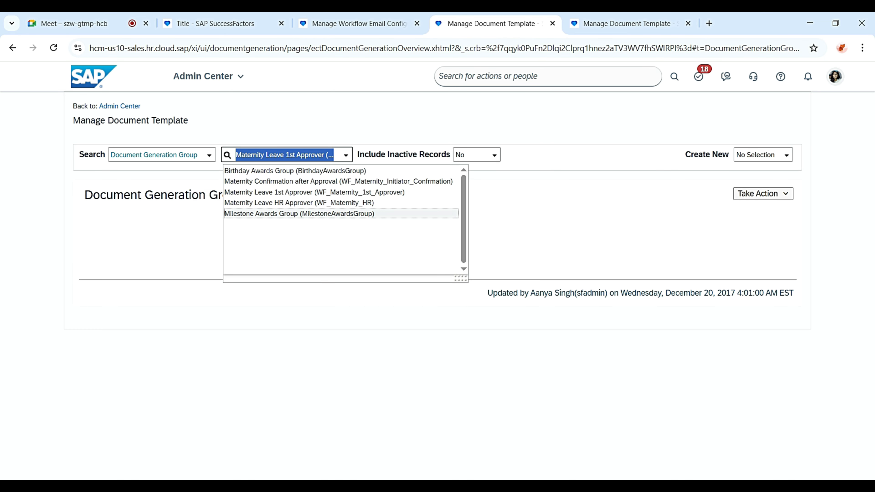
{"action": "left_click", "coordinate": [299, 214]}
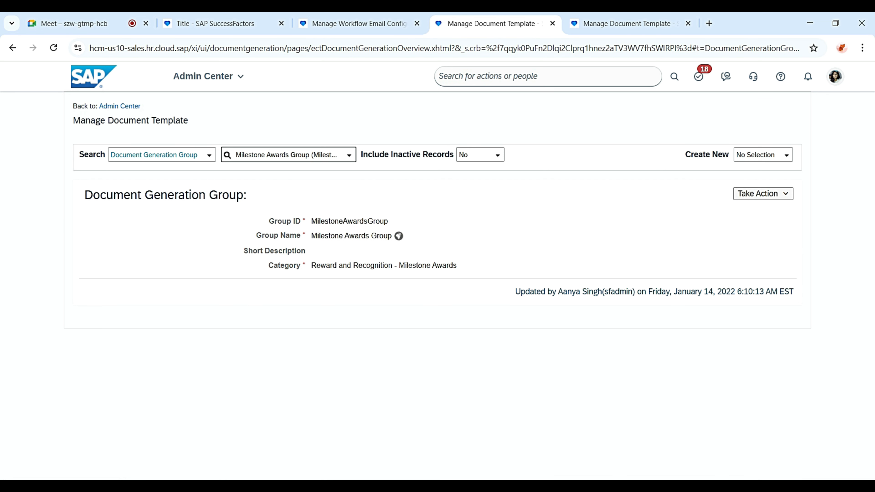
{"action": "double_click", "coordinate": [285, 265]}
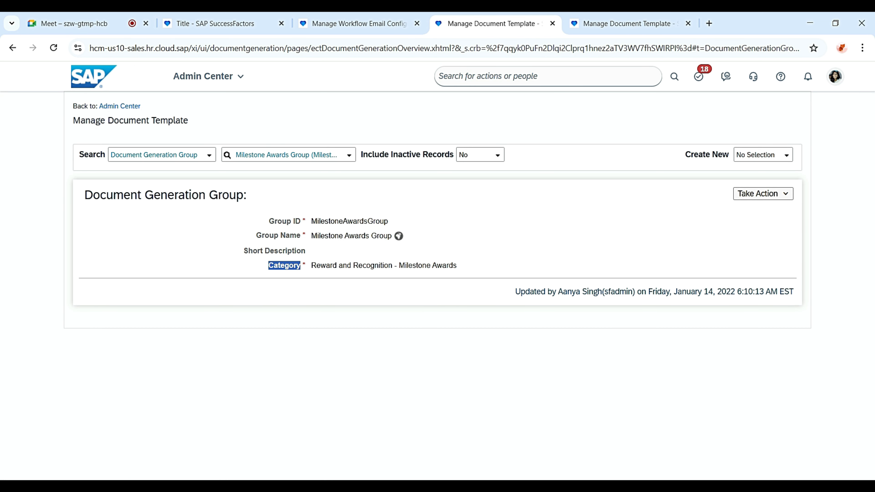
{"action": "triple_click", "coordinate": [415, 265]}
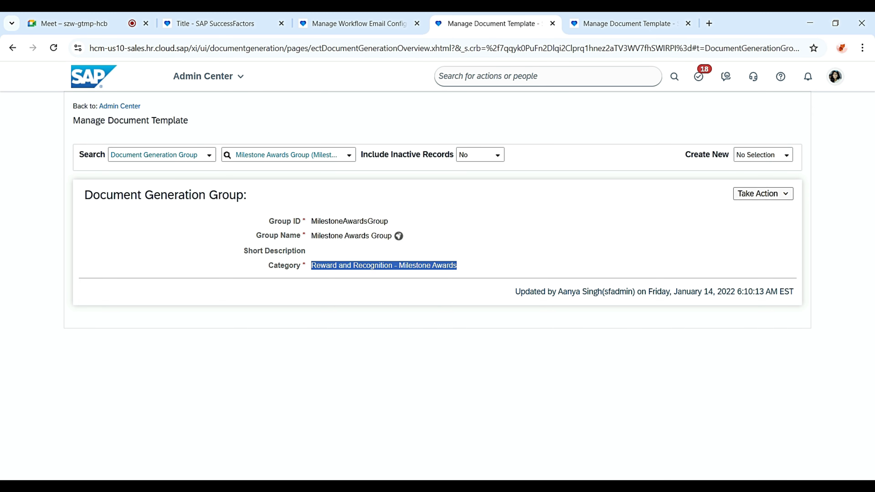
{"action": "left_click", "coordinate": [349, 155]}
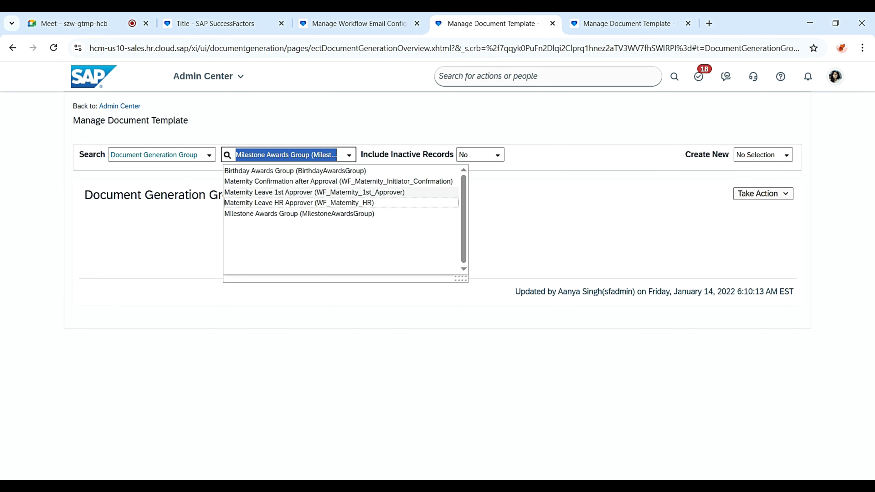
{"action": "left_click", "coordinate": [299, 203]}
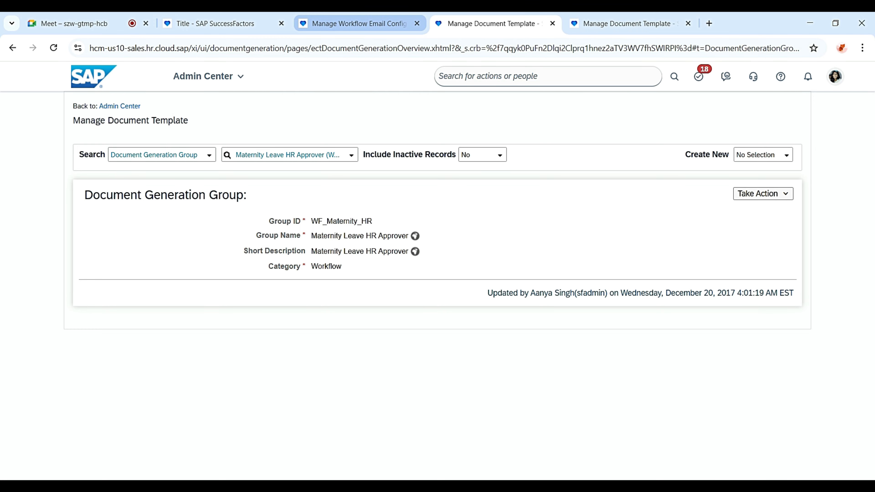
Step: Choose Maternity Leave 1st Approver for the initiated workflow's Current Approver email and highlight the Workflow Action and Email Recipient headings
{"action": "left_click", "coordinate": [359, 23]}
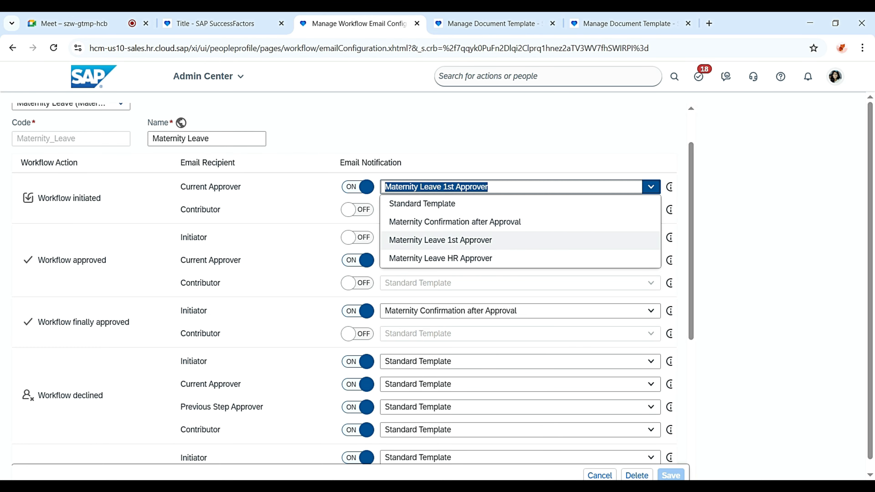
{"action": "left_click", "coordinate": [475, 241]}
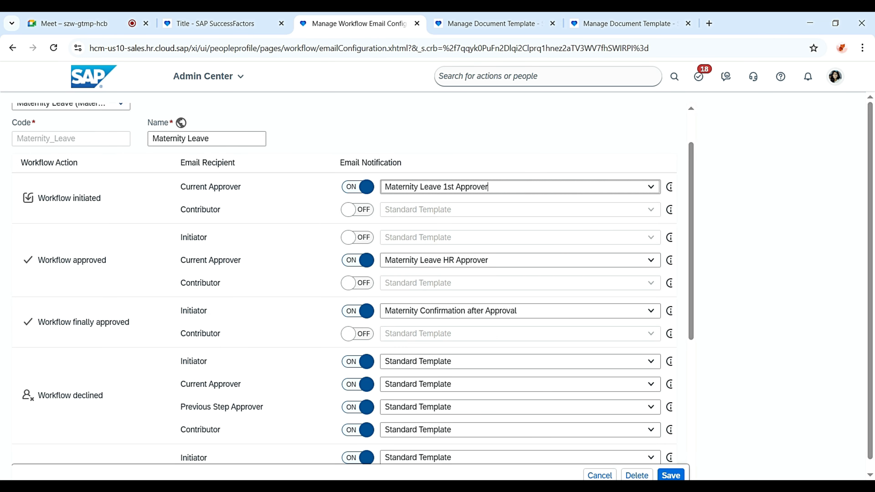
{"action": "triple_click", "coordinate": [38, 163]}
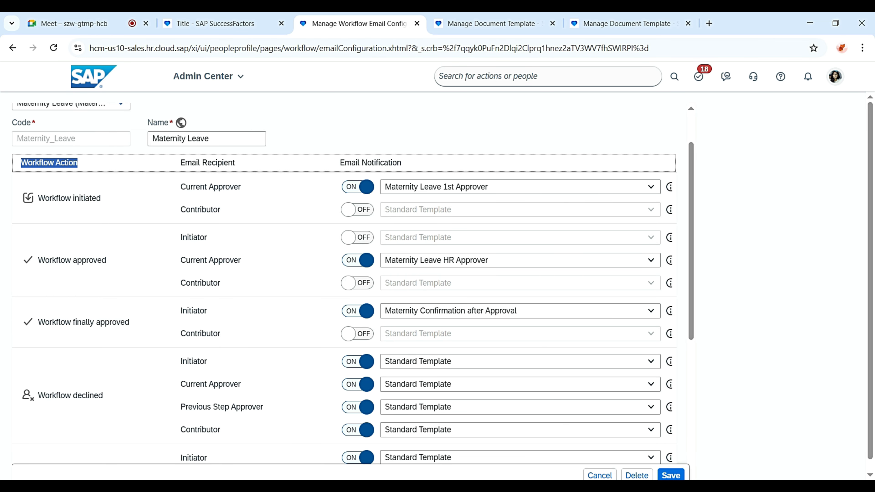
{"action": "triple_click", "coordinate": [208, 163]}
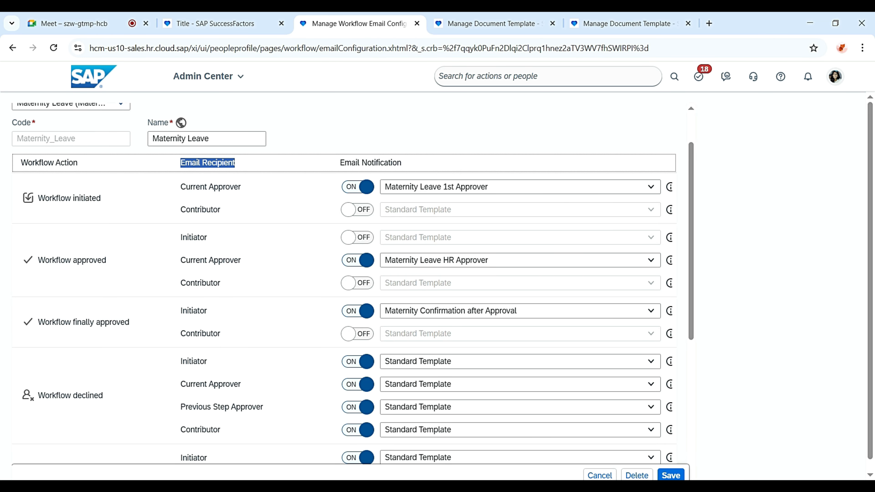
Step: Highlight the Workflow initiated action and its recipients, and switch the Contributor notification on and back off
{"action": "triple_click", "coordinate": [69, 199]}
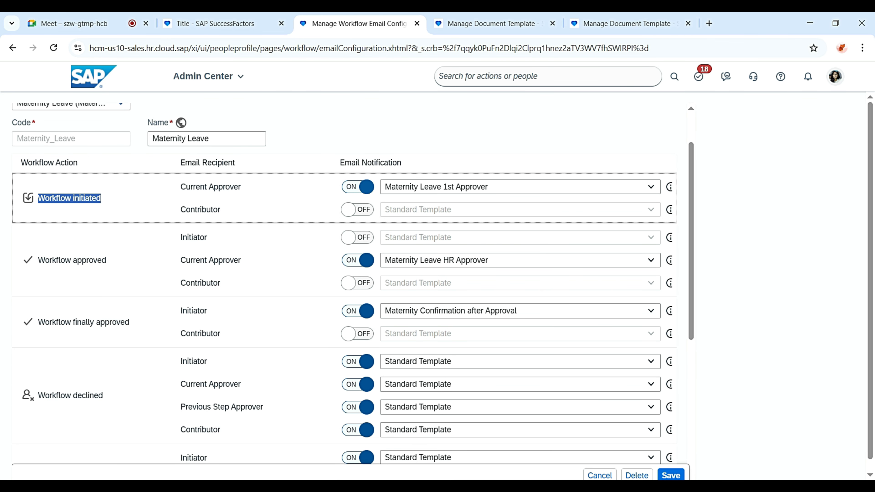
{"action": "triple_click", "coordinate": [225, 187]}
{"action": "triple_click", "coordinate": [203, 210]}
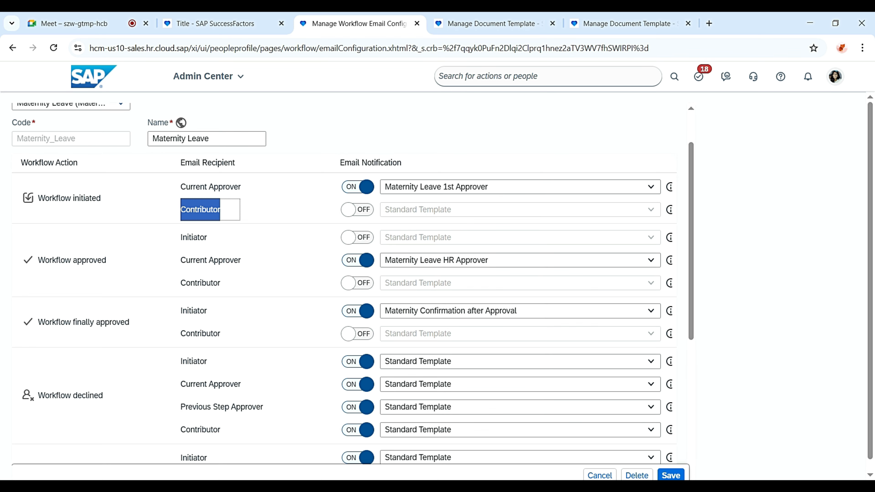
{"action": "left_click", "coordinate": [357, 209]}
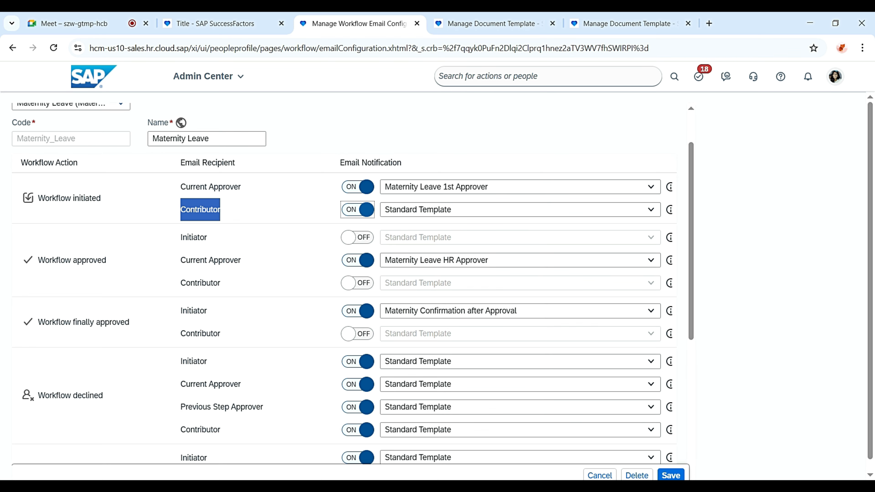
{"action": "left_click", "coordinate": [357, 210]}
{"action": "double_click", "coordinate": [435, 210]}
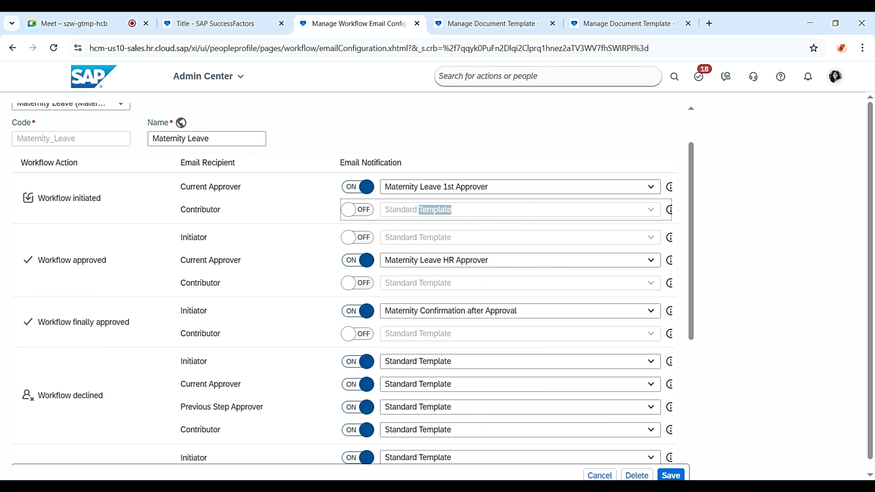
Step: Highlight the Workflow approved action's Initiator, Current Approver and Contributor recipients
{"action": "scroll", "coordinate": [344, 283], "scroll_direction": "down", "scroll_amount": 2}
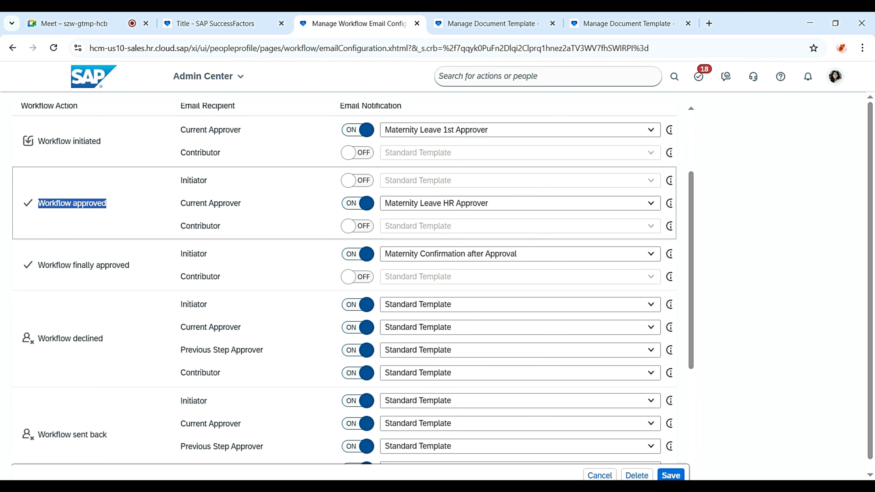
{"action": "double_click", "coordinate": [194, 180]}
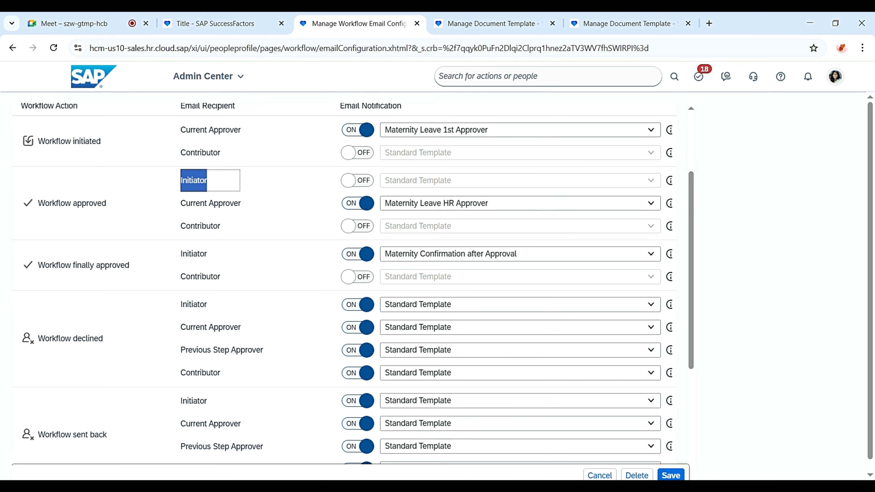
{"action": "triple_click", "coordinate": [211, 203]}
{"action": "double_click", "coordinate": [200, 226]}
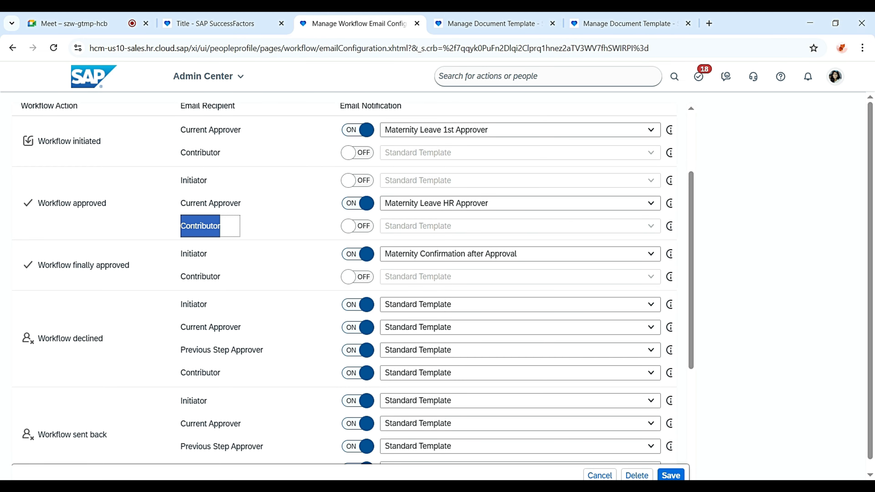
Step: Highlight the Workflow finally approved action and its Initiator recipient
{"action": "scroll", "coordinate": [345, 284], "scroll_direction": "down", "scroll_amount": 2}
{"action": "scroll", "coordinate": [344, 284], "scroll_direction": "up", "scroll_amount": 2}
{"action": "triple_click", "coordinate": [84, 265]}
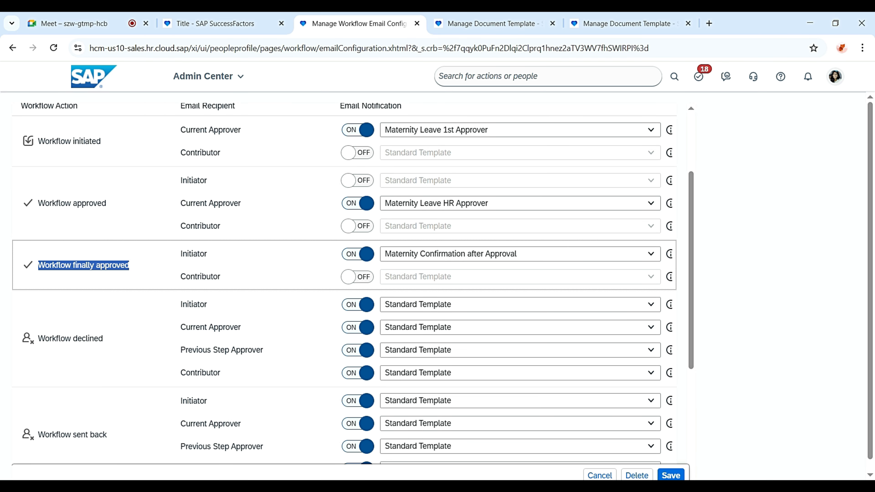
{"action": "double_click", "coordinate": [194, 254]}
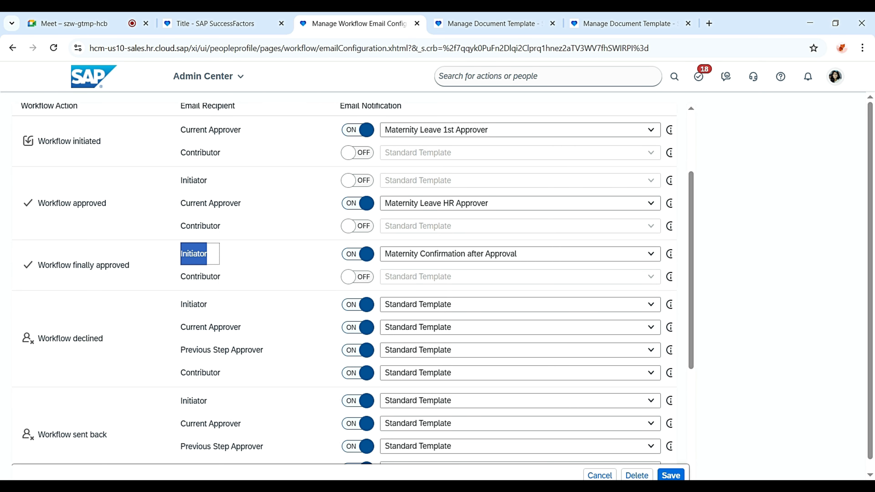
Step: Highlight the Workflow declined action with its Initiator, Current Approver and Previous Step Approver recipients, and return to the finally approved Initiator
{"action": "triple_click", "coordinate": [88, 339]}
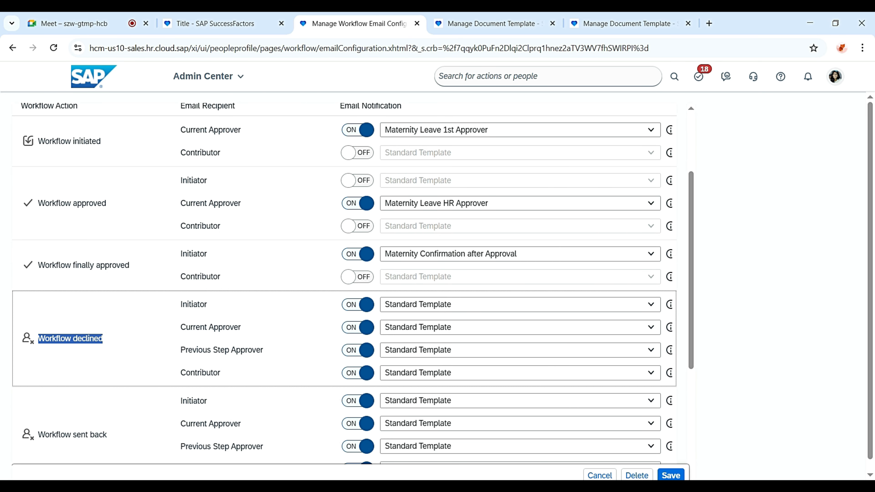
{"action": "double_click", "coordinate": [194, 304]}
{"action": "triple_click", "coordinate": [210, 327]}
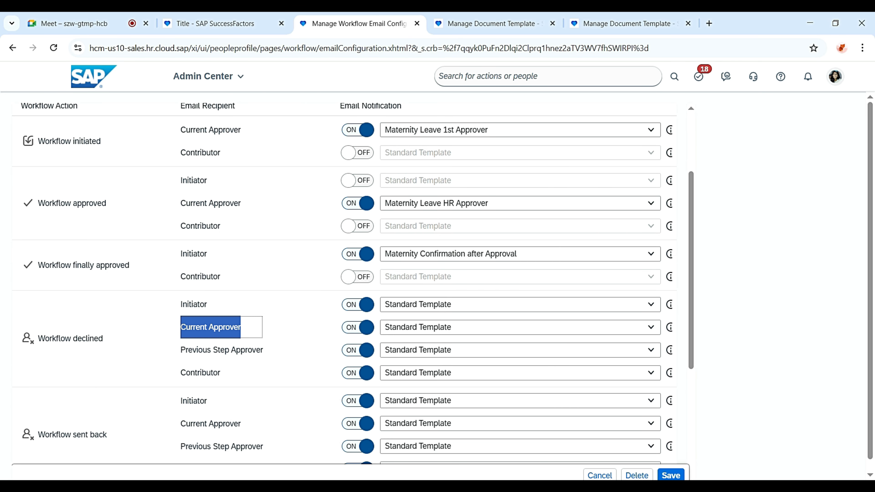
{"action": "triple_click", "coordinate": [222, 350]}
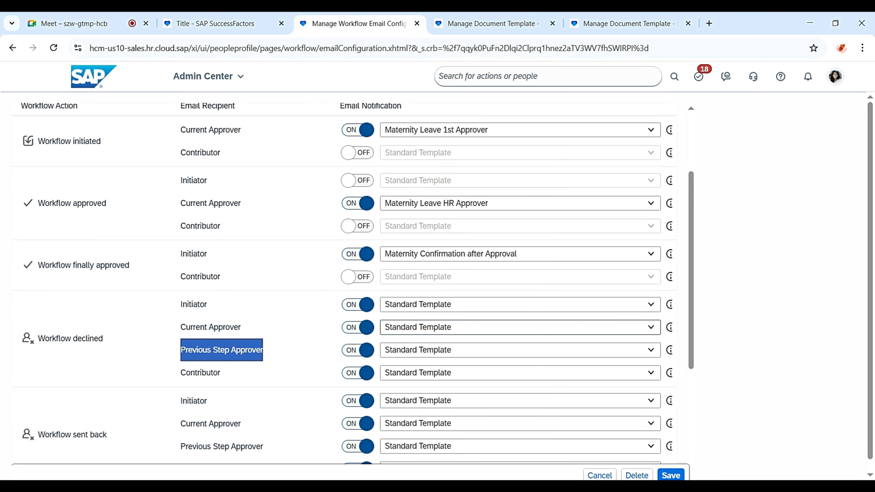
{"action": "scroll", "coordinate": [517, 349], "scroll_direction": "down", "scroll_amount": 1}
{"action": "scroll", "coordinate": [517, 311], "scroll_direction": "down", "scroll_amount": 2}
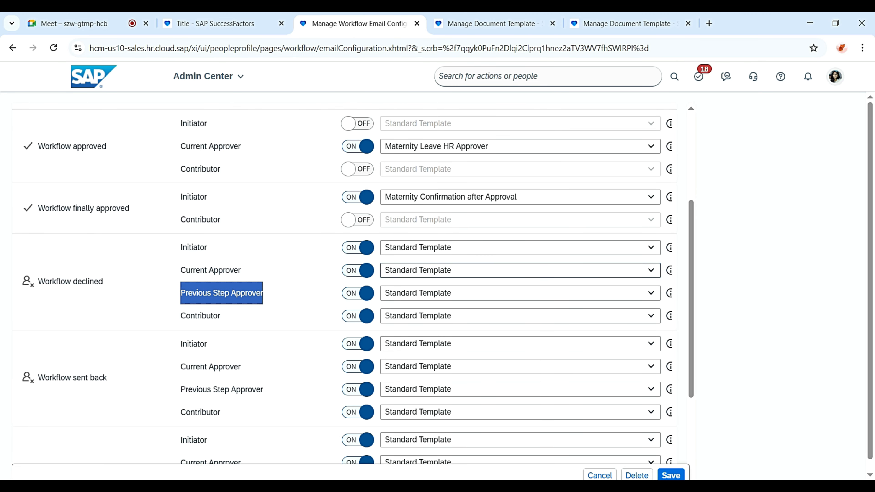
{"action": "double_click", "coordinate": [194, 197]}
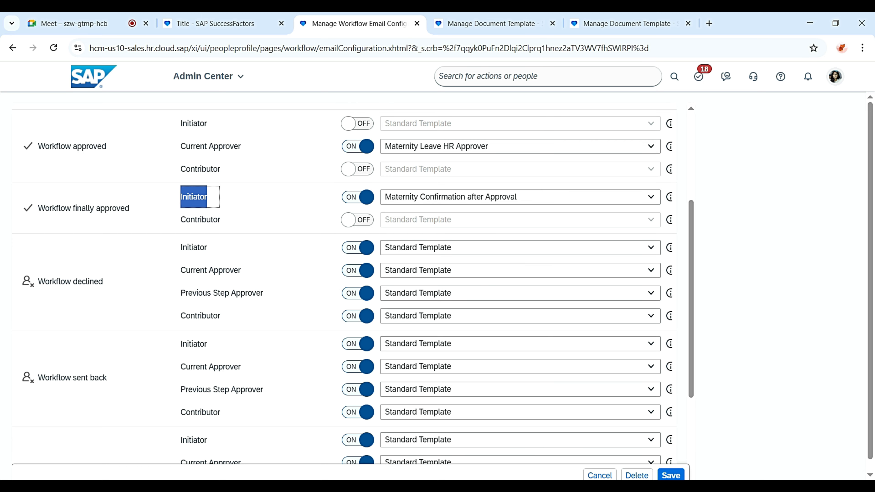
Step: Highlight the Workflow finally approved action, look through the remaining workflow actions, and highlight the Manage Workflow Email Configuration title
{"action": "triple_click", "coordinate": [84, 209]}
{"action": "scroll", "coordinate": [345, 286], "scroll_direction": "down", "scroll_amount": 5}
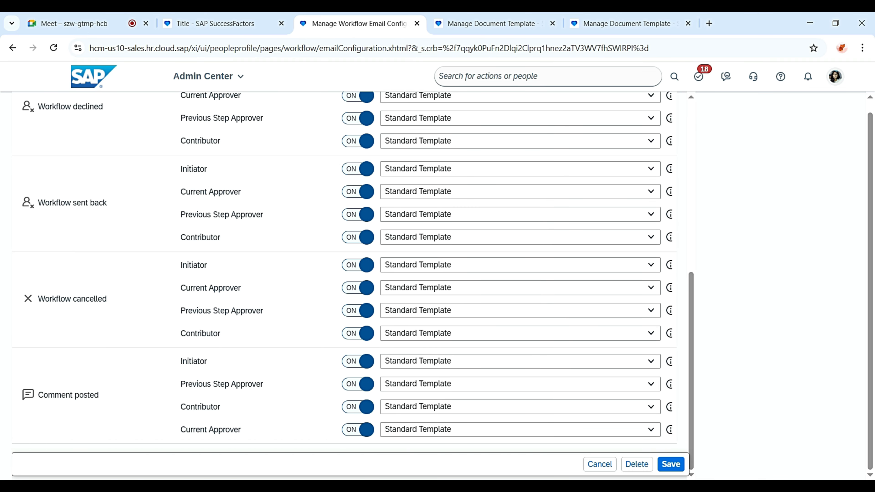
{"action": "scroll", "coordinate": [345, 286], "scroll_direction": "up", "scroll_amount": 5}
{"action": "scroll", "coordinate": [345, 286], "scroll_direction": "down", "scroll_amount": 3}
{"action": "scroll", "coordinate": [345, 286], "scroll_direction": "up", "scroll_amount": 5}
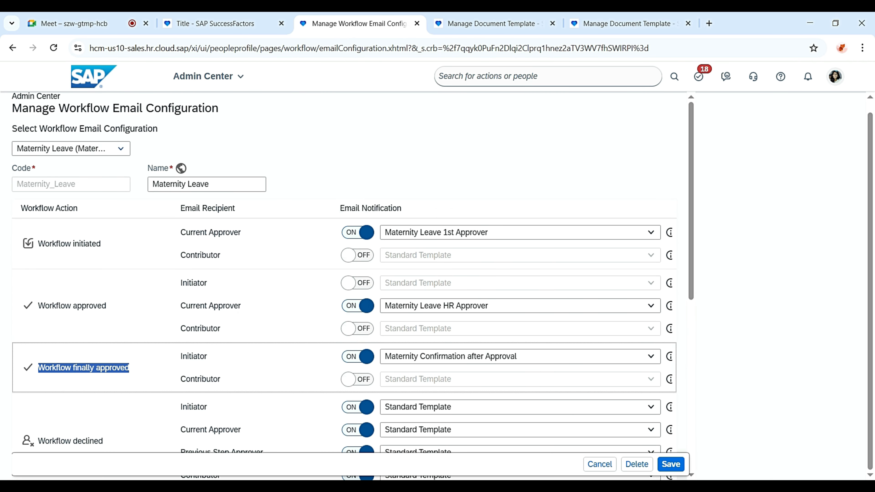
{"action": "left_click_drag", "start_coordinate": [220, 108], "coordinate": [12, 107]}
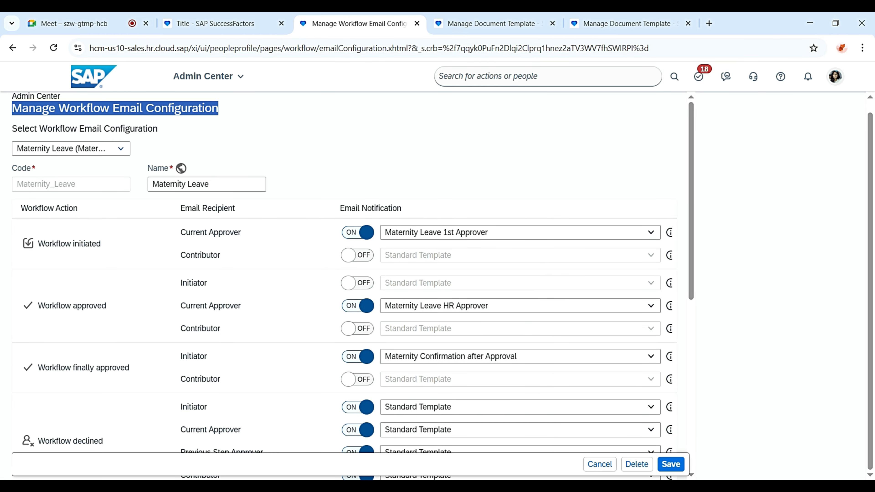
Step: In the Address Change workflow, set Step 1's Workflow Email Configuration to Maternity Leave (Maternity_Leave)
{"action": "left_click", "coordinate": [221, 24]}
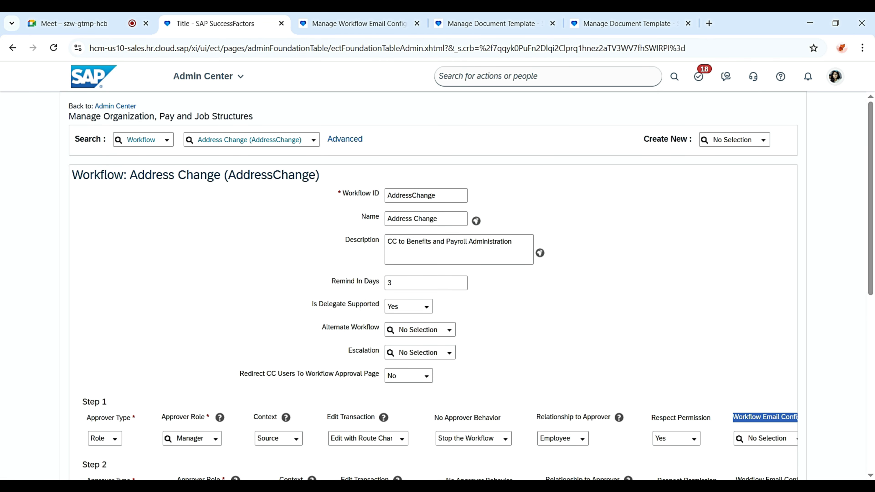
{"action": "scroll", "coordinate": [434, 287], "scroll_direction": "down", "scroll_amount": 5}
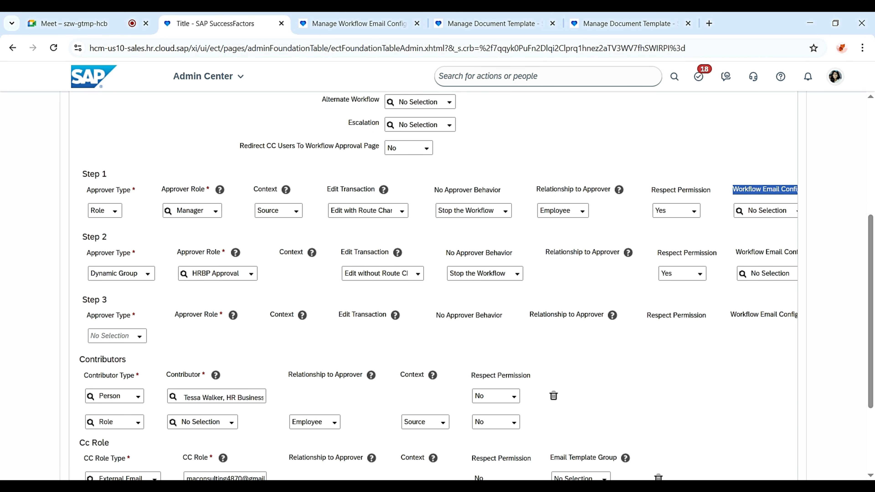
{"action": "scroll", "coordinate": [434, 287], "scroll_direction": "down", "scroll_amount": 3}
{"action": "left_click_drag", "start_coordinate": [375, 422], "coordinate": [493, 423]}
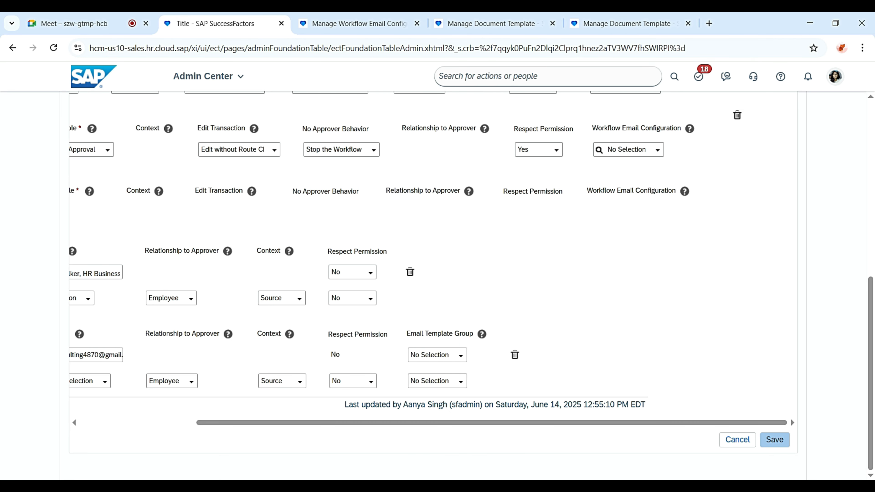
{"action": "scroll", "coordinate": [435, 286], "scroll_direction": "up", "scroll_amount": 5}
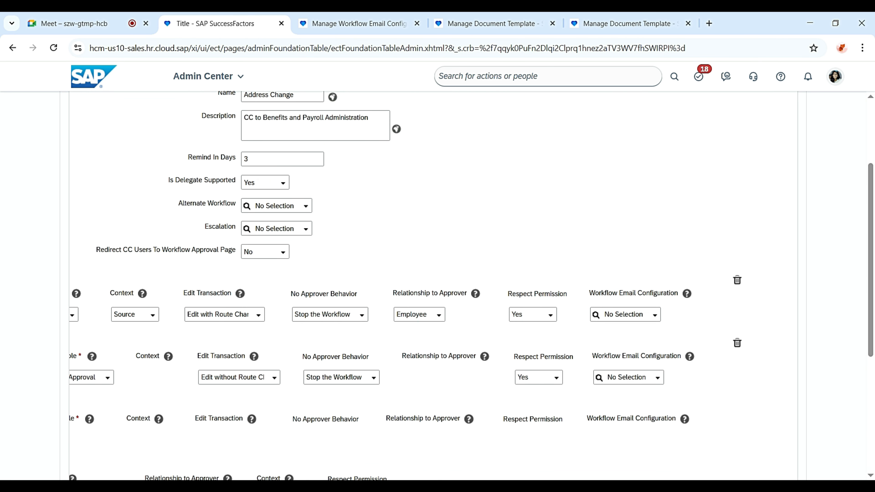
{"action": "left_click", "coordinate": [655, 315]}
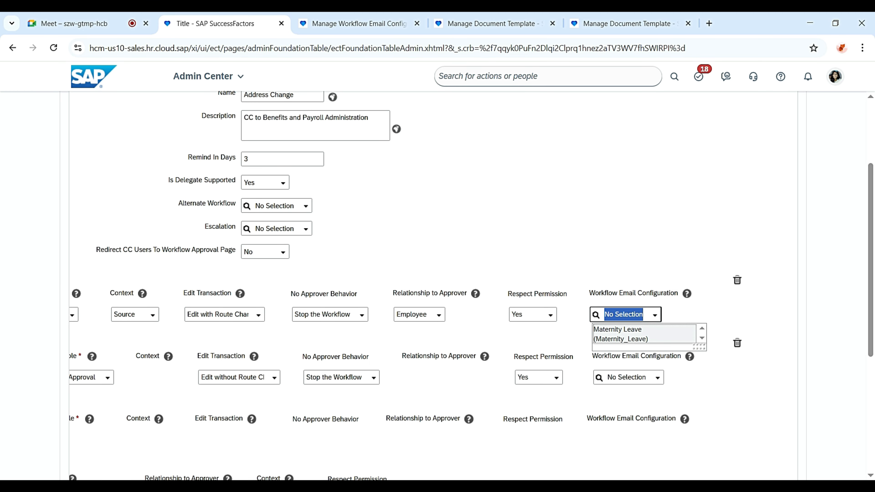
{"action": "left_click", "coordinate": [621, 334]}
Step: Highlight the Cc Role section and show the available CC Role Type options for its empty row
{"action": "scroll", "coordinate": [438, 345], "scroll_direction": "down", "scroll_amount": 5}
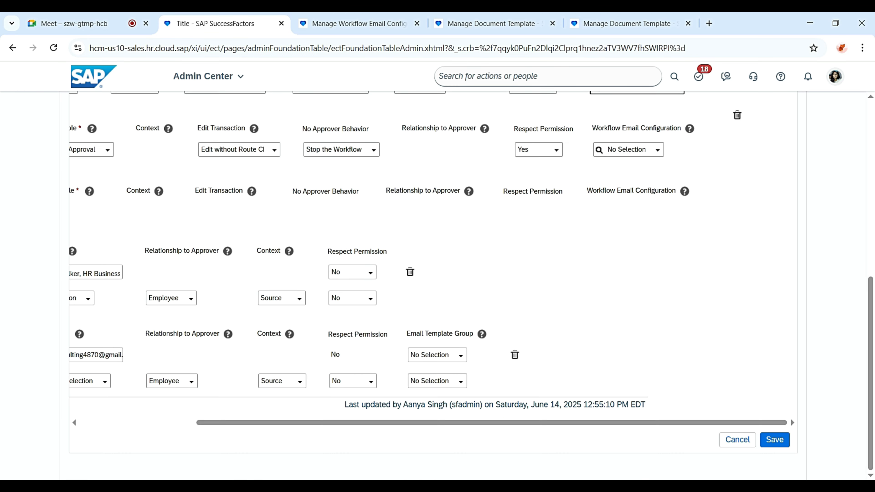
{"action": "scroll", "coordinate": [438, 345], "scroll_direction": "up", "scroll_amount": 2}
{"action": "scroll", "coordinate": [791, 419], "scroll_direction": "down", "scroll_amount": 2}
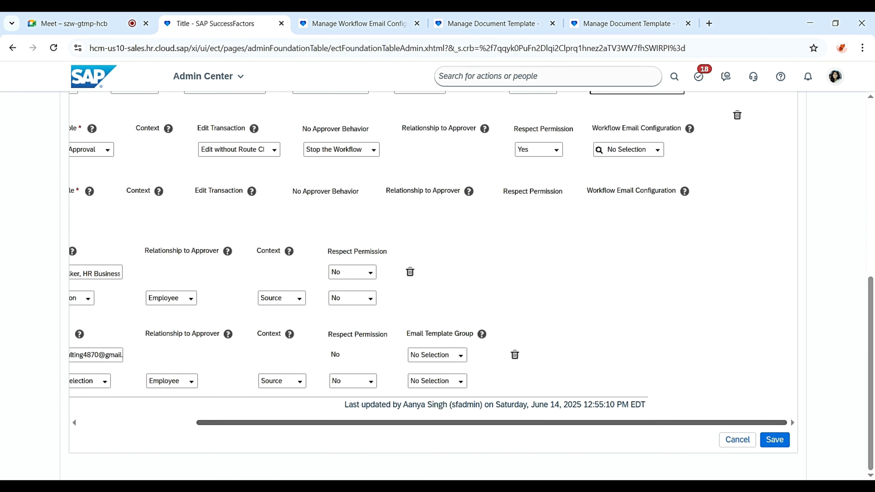
{"action": "scroll", "coordinate": [791, 418], "scroll_direction": "left", "scroll_amount": 4}
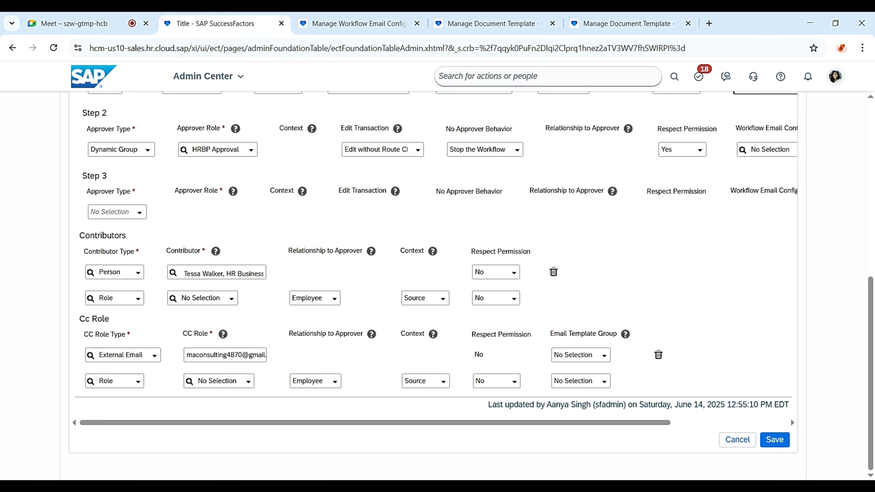
{"action": "triple_click", "coordinate": [95, 319]}
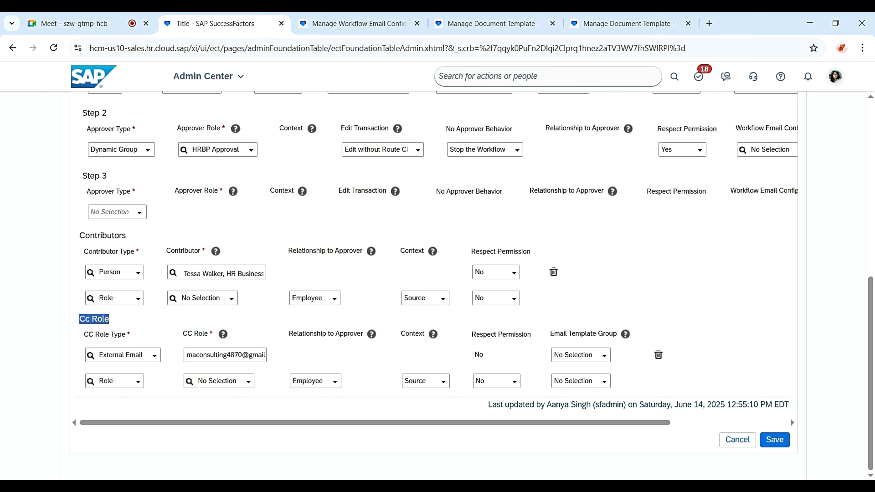
{"action": "left_click", "coordinate": [138, 381]}
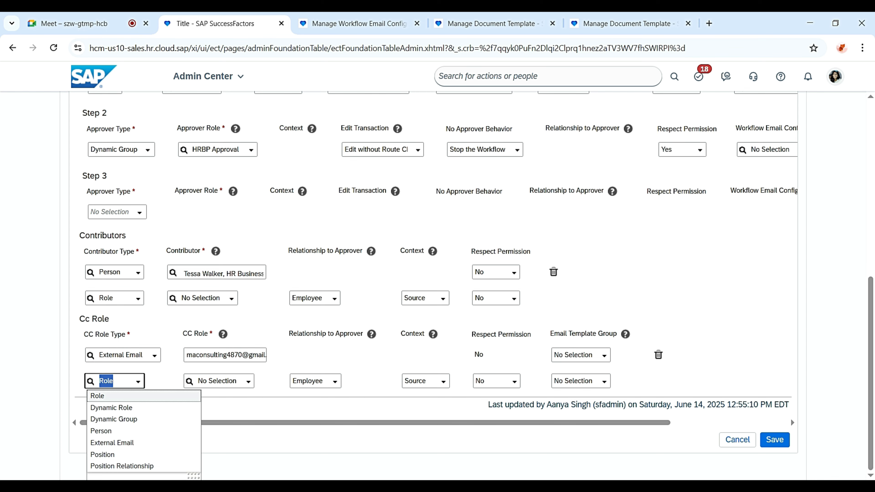
{"action": "key", "text": "Down"}
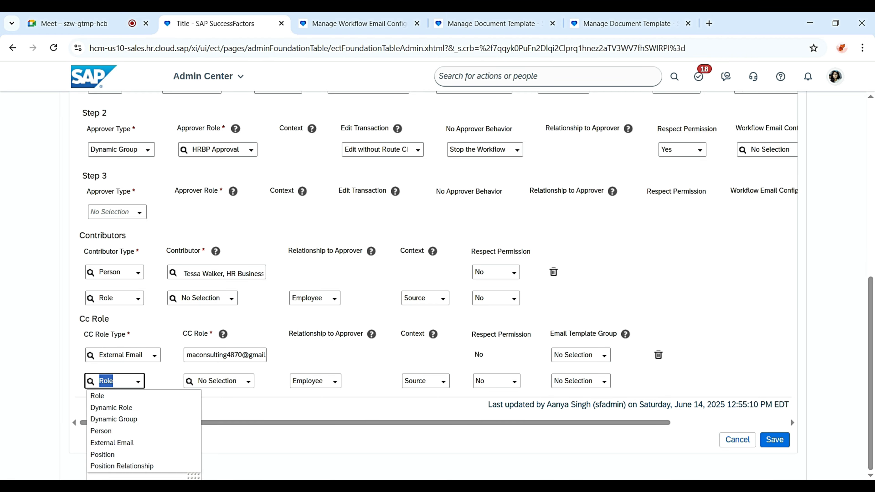
Step: Highlight Step 1's Workflow Email Configuration field and compare the approver steps with the Contributors and Cc Role sections
{"action": "scroll", "coordinate": [791, 418], "scroll_direction": "up", "scroll_amount": 3}
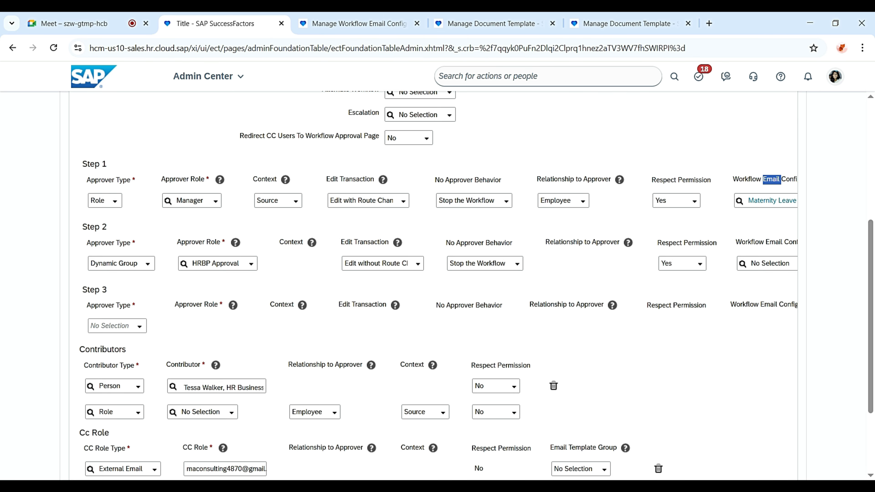
{"action": "triple_click", "coordinate": [771, 180]}
{"action": "scroll", "coordinate": [772, 179], "scroll_direction": "down", "scroll_amount": 3}
{"action": "scroll", "coordinate": [437, 286], "scroll_direction": "up", "scroll_amount": 6}
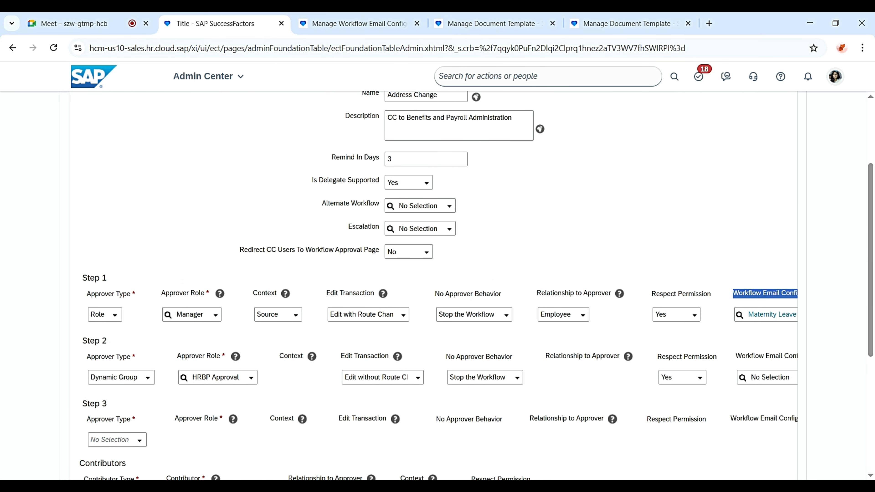
{"action": "scroll", "coordinate": [438, 287], "scroll_direction": "down", "scroll_amount": 3}
{"action": "scroll", "coordinate": [791, 418], "scroll_direction": "down", "scroll_amount": 3}
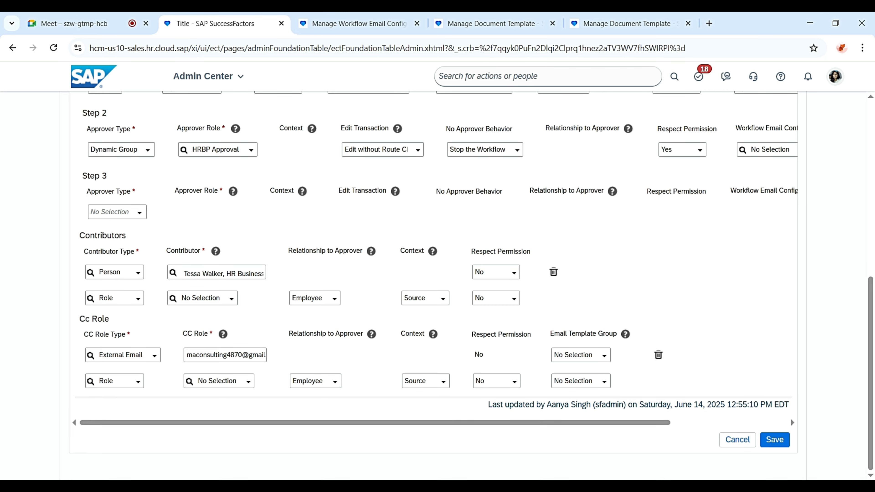
{"action": "scroll", "coordinate": [791, 419], "scroll_direction": "up", "scroll_amount": 3}
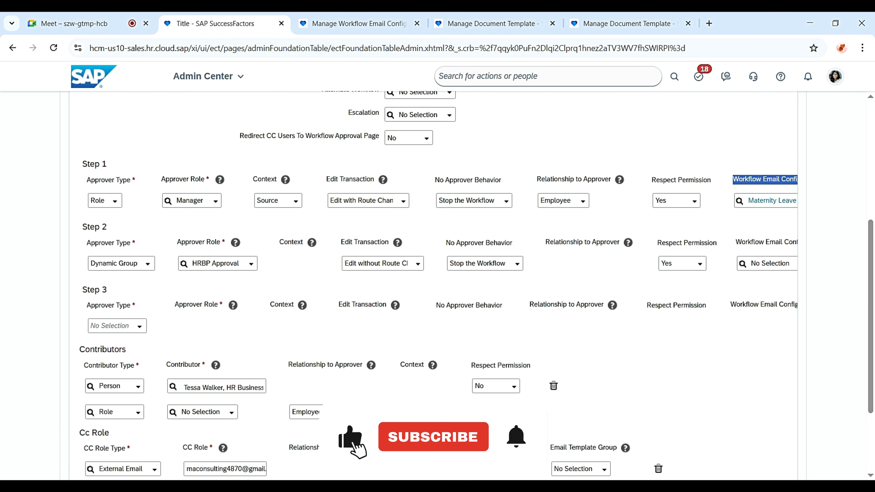
Step: Highlight Workflow initiated and the Workflow approved Current Approver in the Maternity Leave email configuration, and return to the Address Change workflow's Cc Role section
{"action": "key", "text": "ctrl+Tab"}
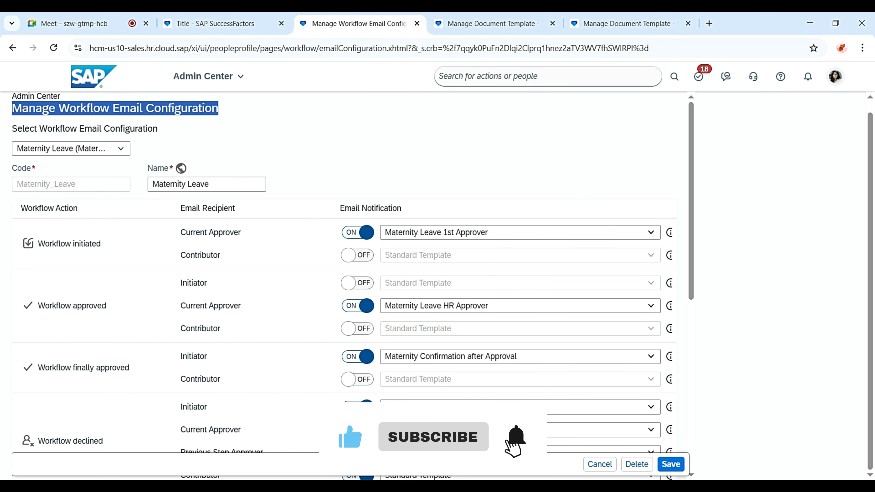
{"action": "left_click_drag", "start_coordinate": [101, 244], "coordinate": [38, 244]}
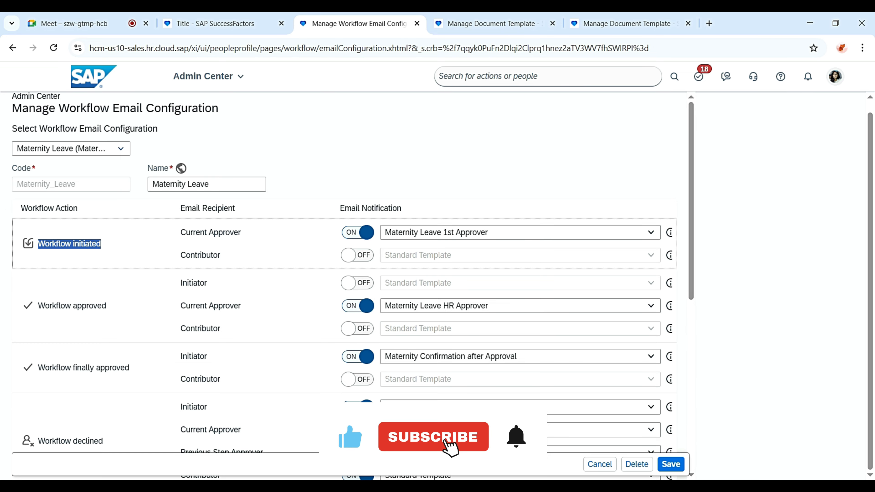
{"action": "triple_click", "coordinate": [225, 306]}
{"action": "key", "text": "ctrl+shift+Tab"}
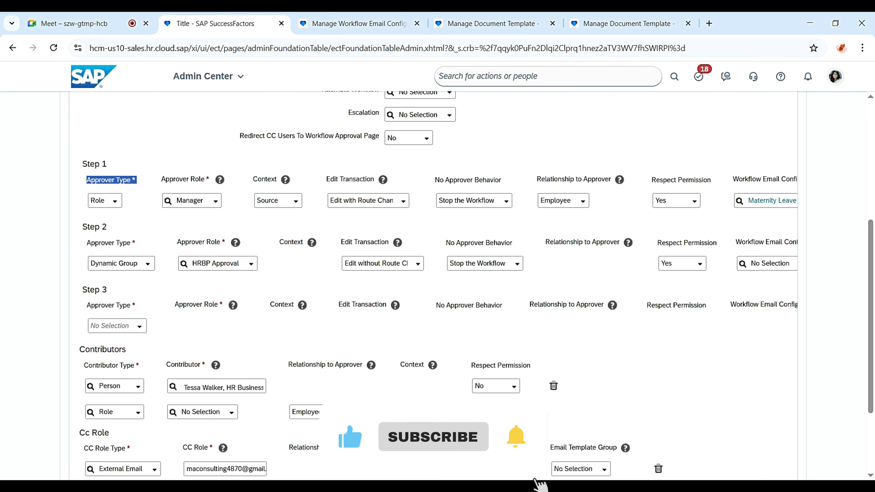
{"action": "scroll", "coordinate": [438, 276], "scroll_direction": "down", "scroll_amount": 3}
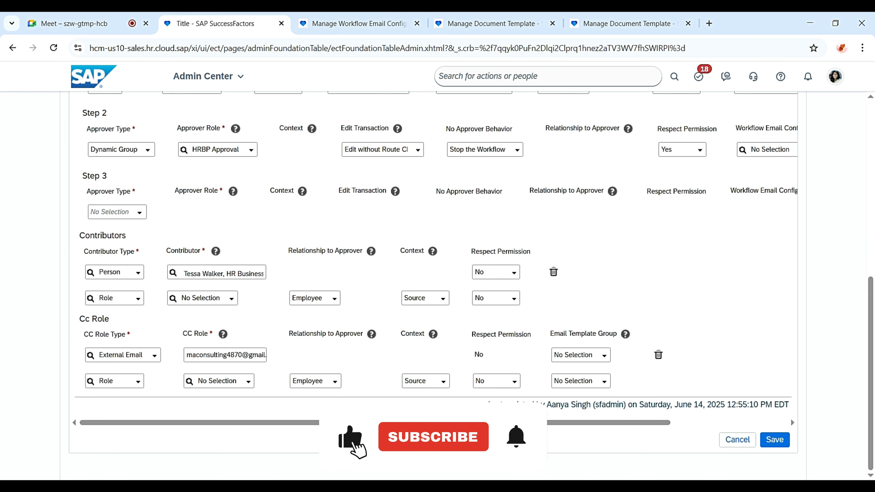